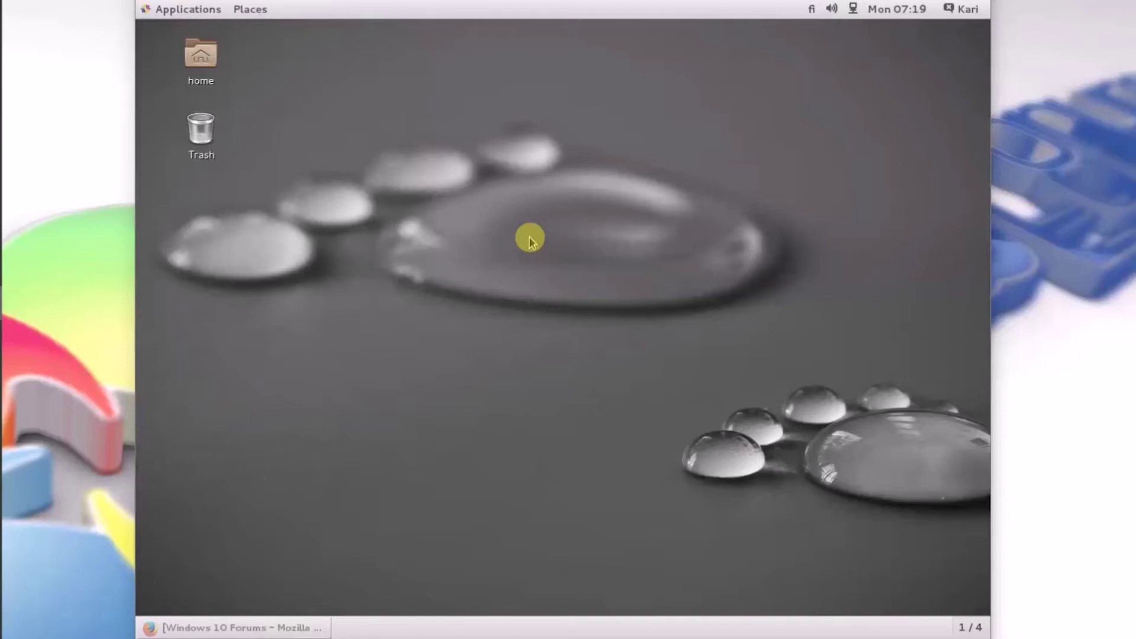
Open a terminal in the CentOS desktop and switch to the root account with su, entering the root password
{"action": "left_click", "coordinate": [196, 11]}
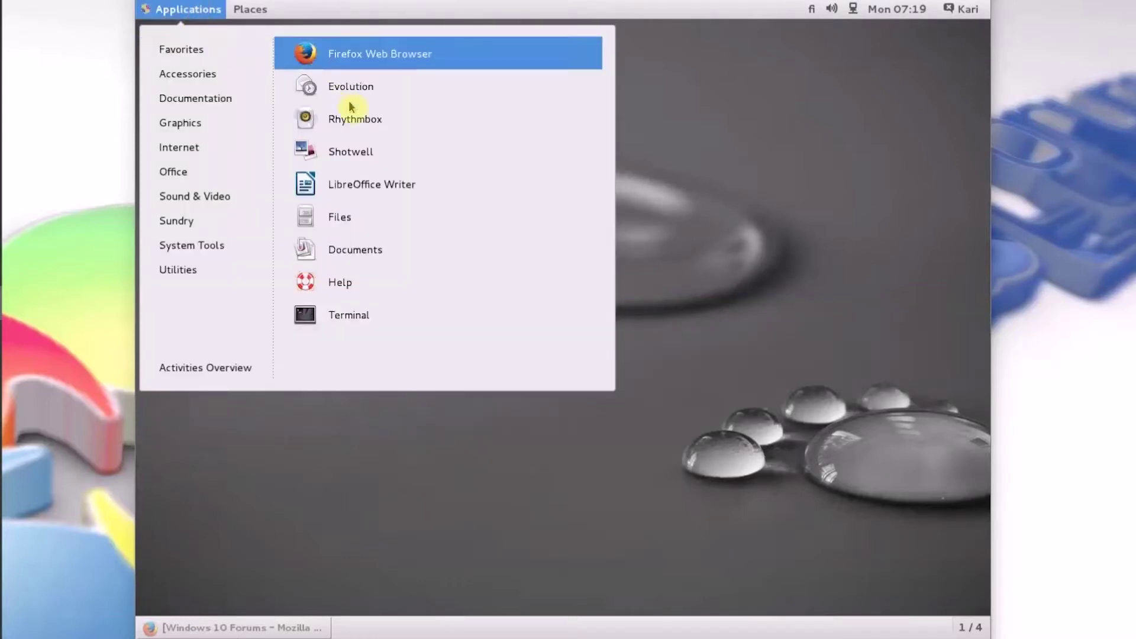
{"action": "left_click", "coordinate": [355, 307]}
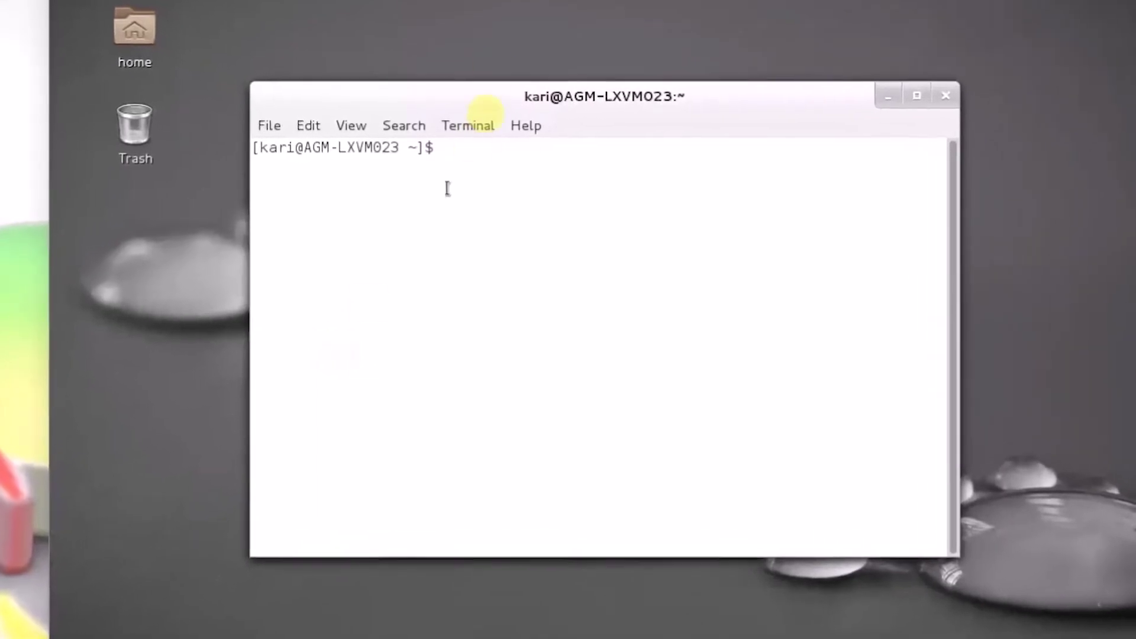
{"action": "left_click_drag", "start_coordinate": [505, 90], "coordinate": [456, 53]}
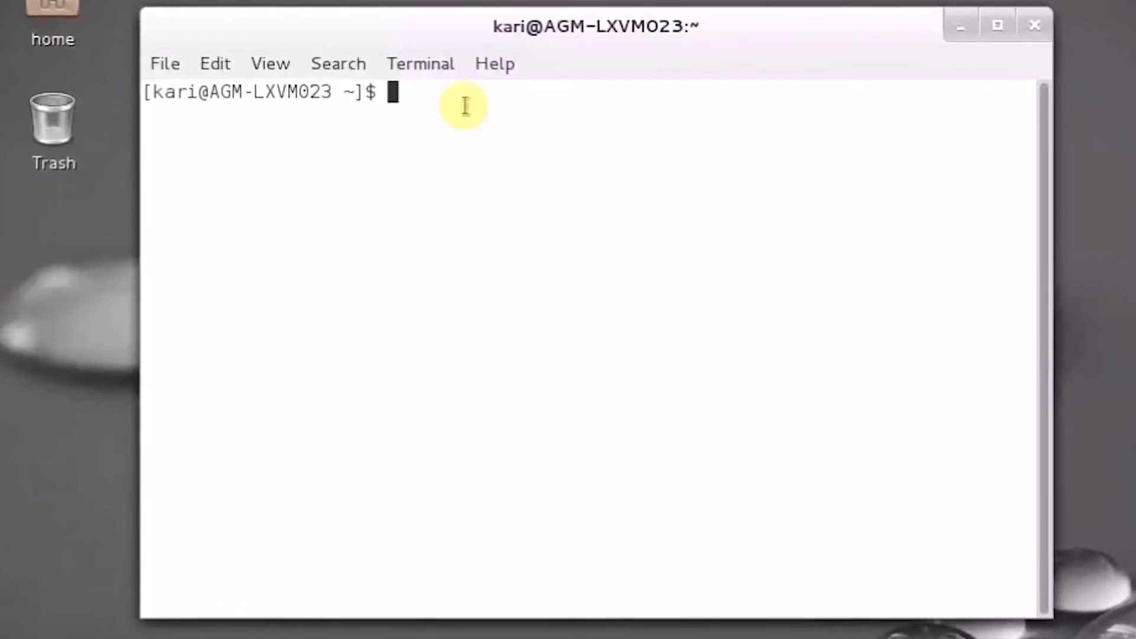
{"action": "type", "text": "su"}
{"action": "key", "text": "Return"}
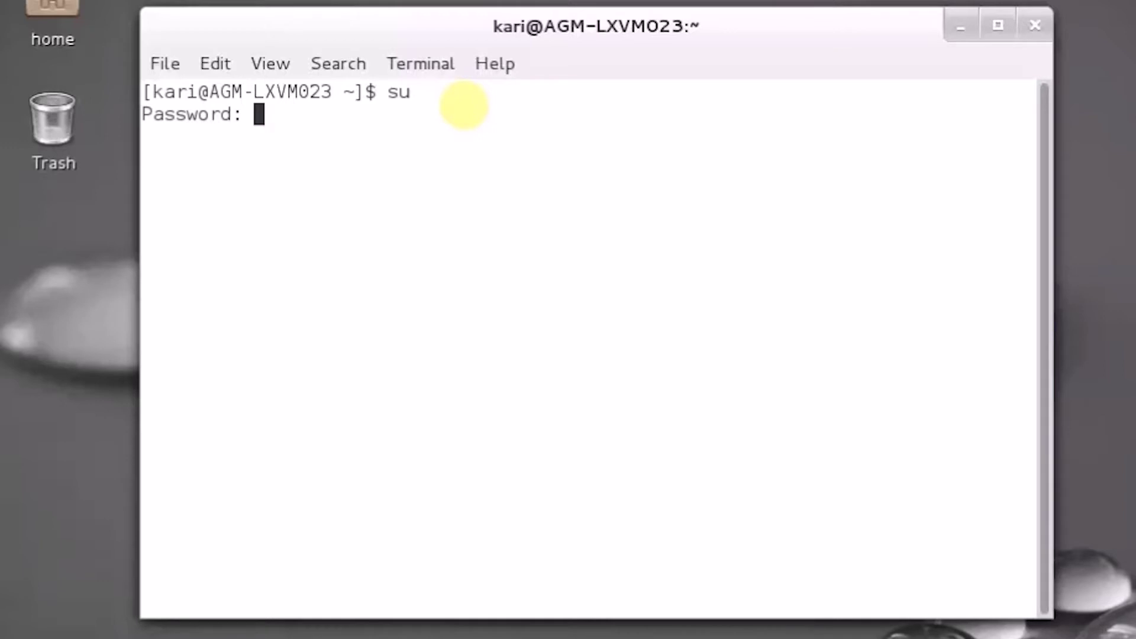
{"action": "key", "text": "Return"}
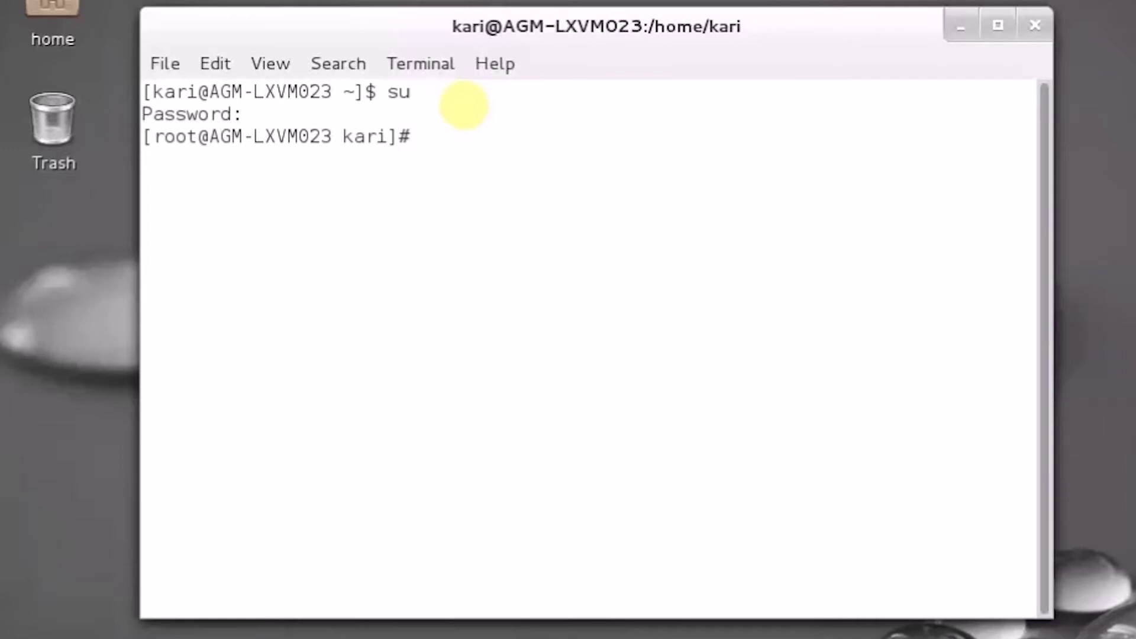
Install the xrdp and tigervnc-server packages with yum, using -y to accept all prompts automatically
{"action": "type", "text": "yum -y inst"}
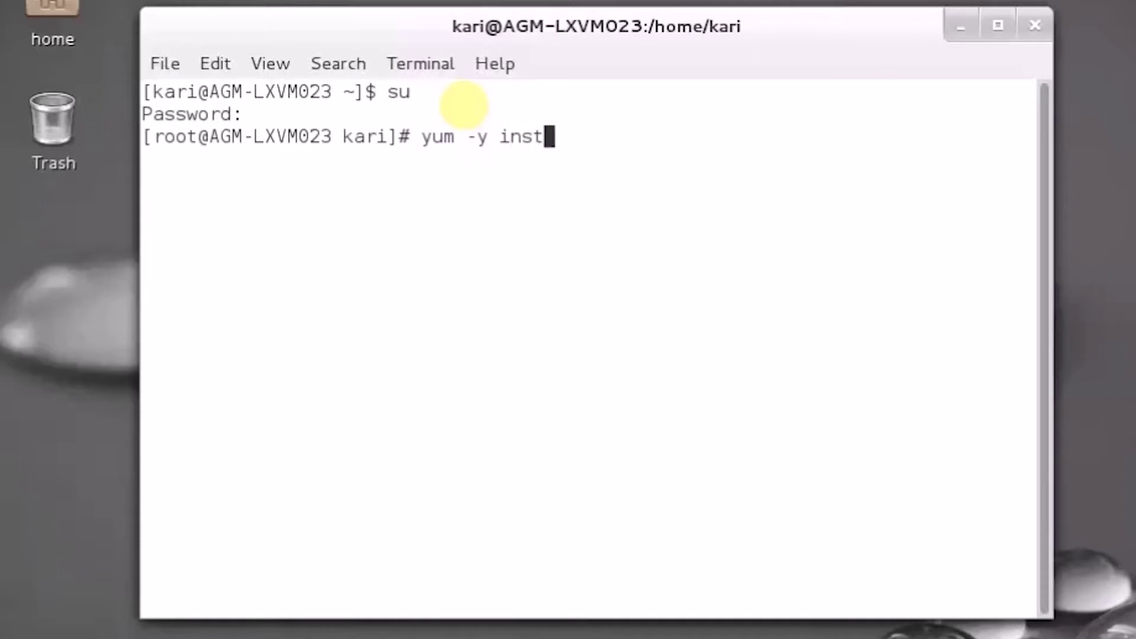
{"action": "type", "text": "all x"}
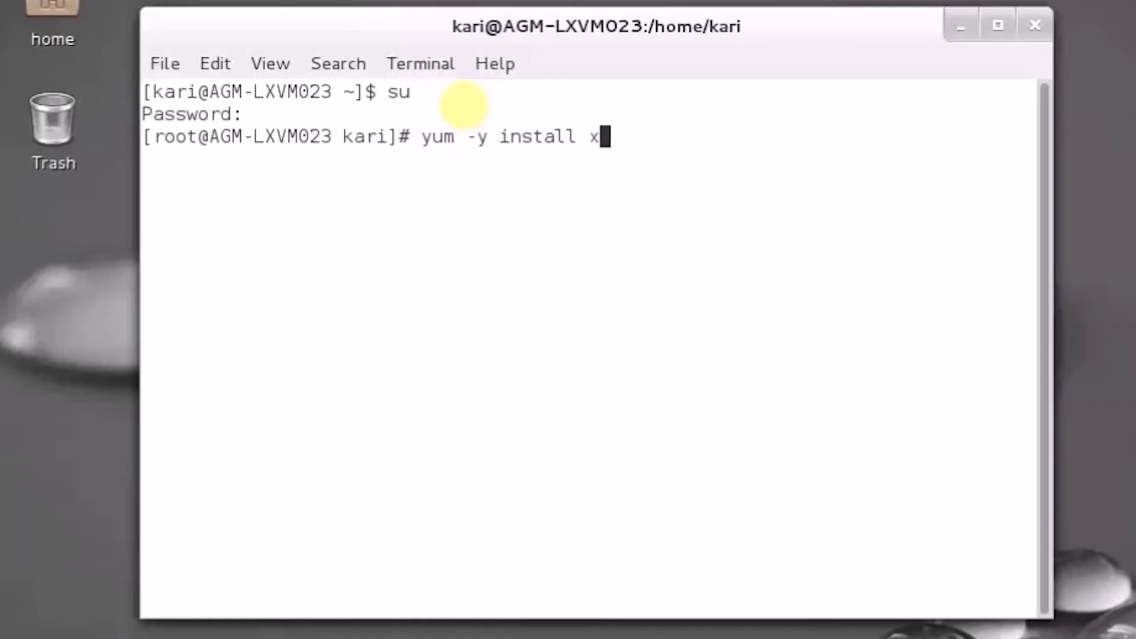
{"action": "type", "text": "rdp t"}
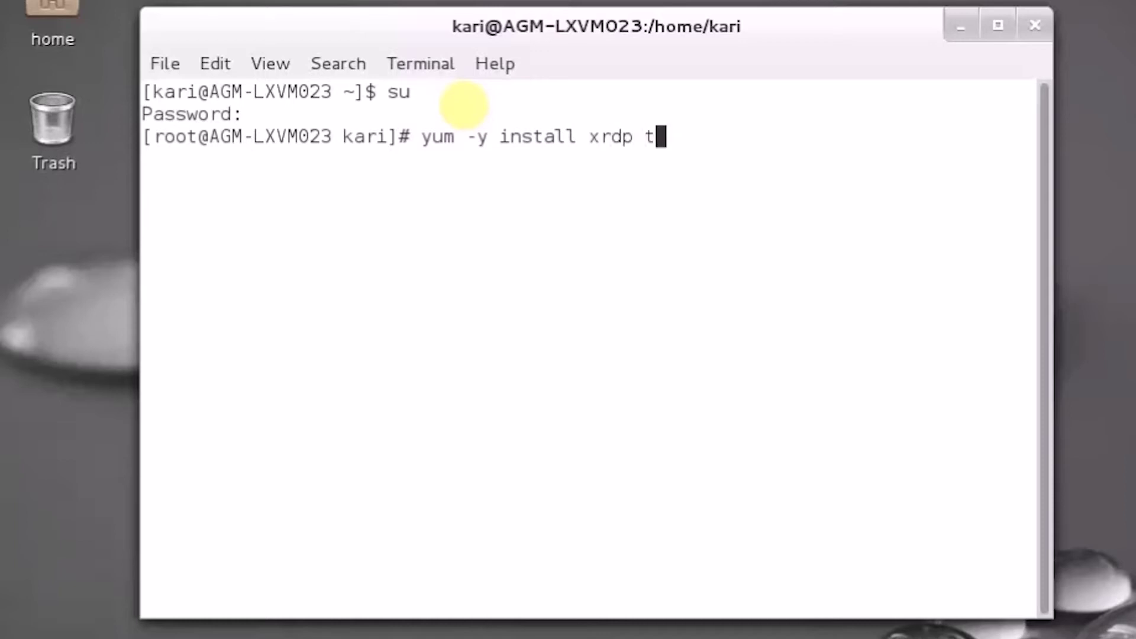
{"action": "type", "text": "igervnc"}
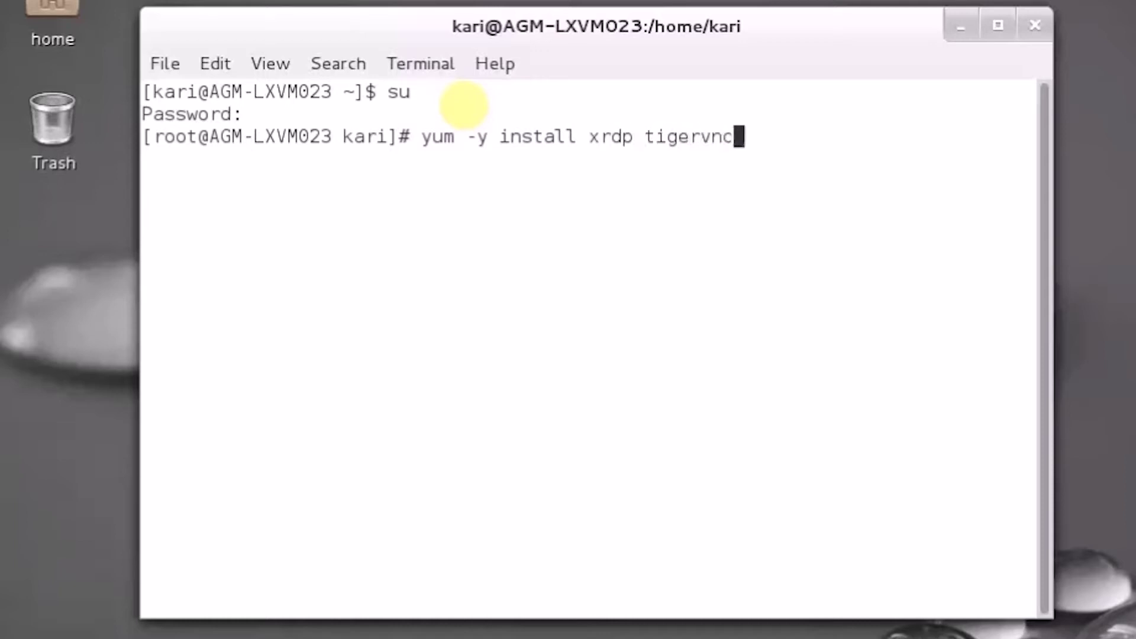
{"action": "type", "text": "-server"}
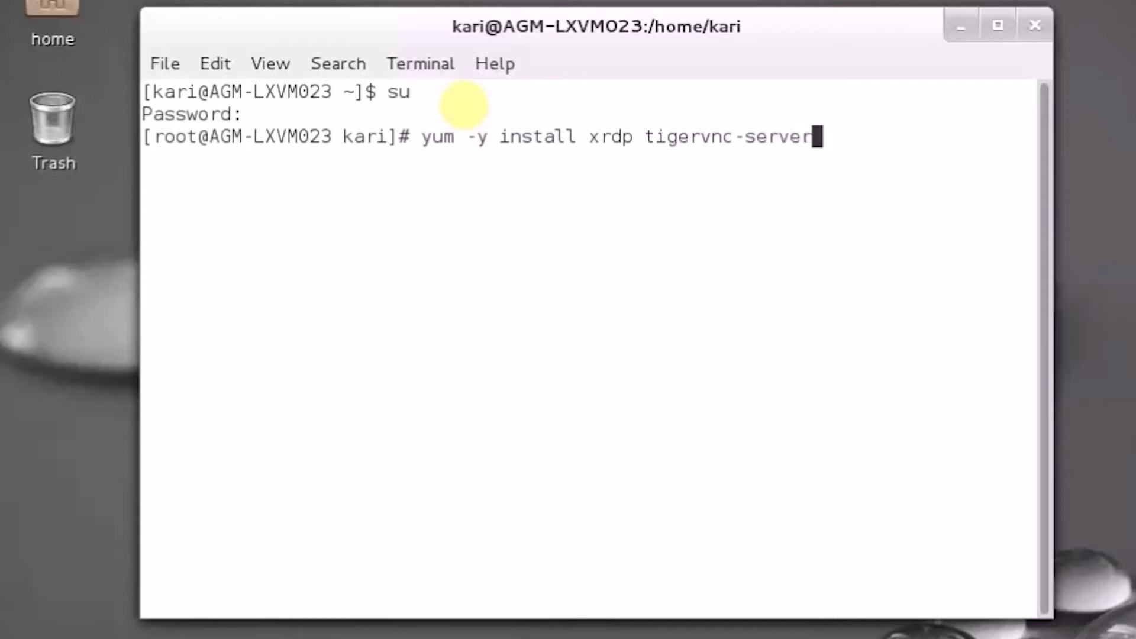
{"action": "key", "text": "Return"}
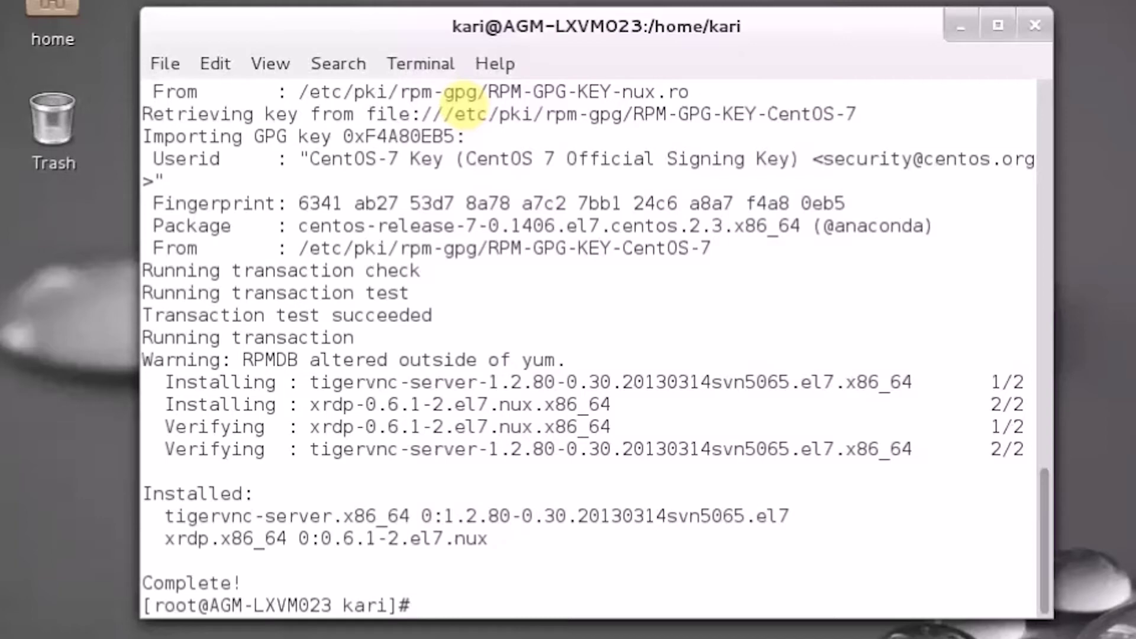
Start the remote desktop service with the command systemctl start xrdp.service
{"action": "type", "text": "systemctl"}
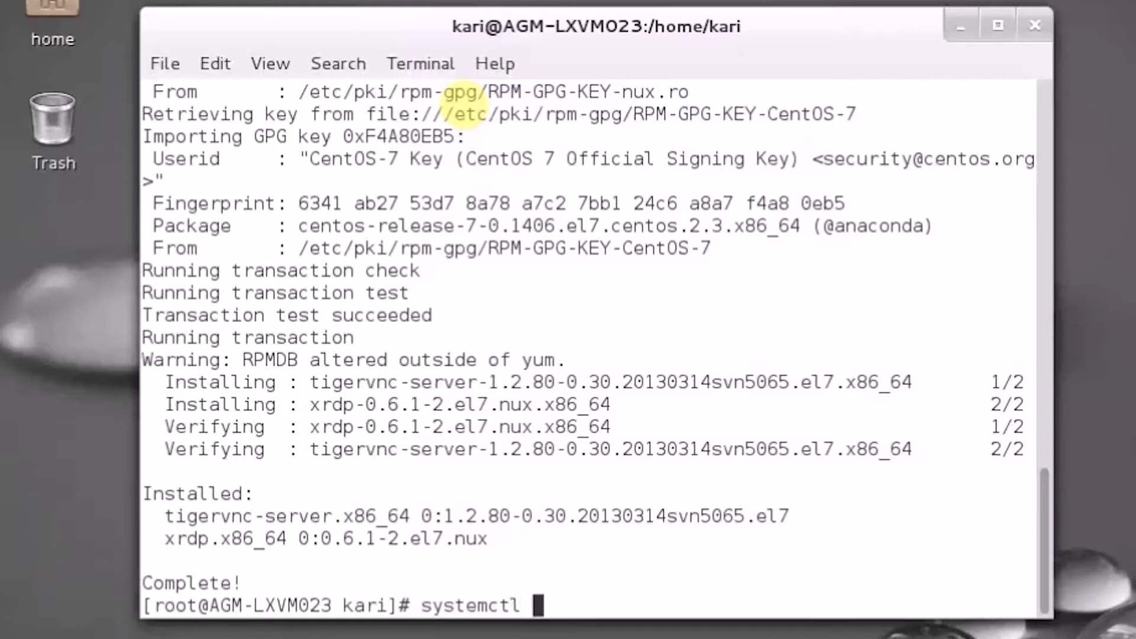
{"action": "type", "text": " start"}
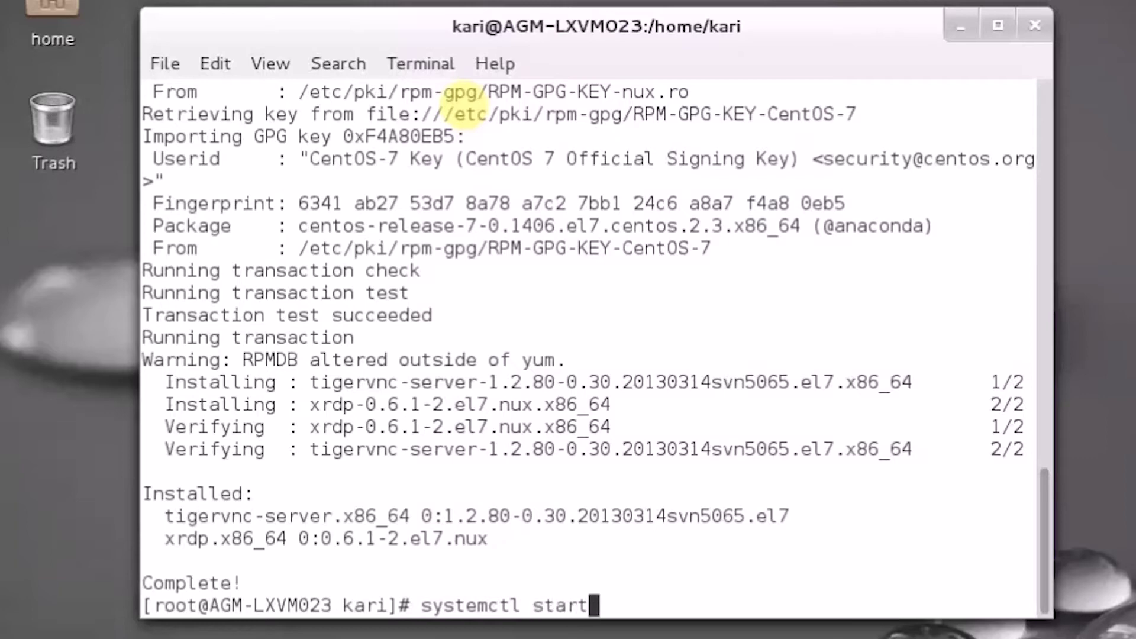
{"action": "type", "text": " xrdp-"}
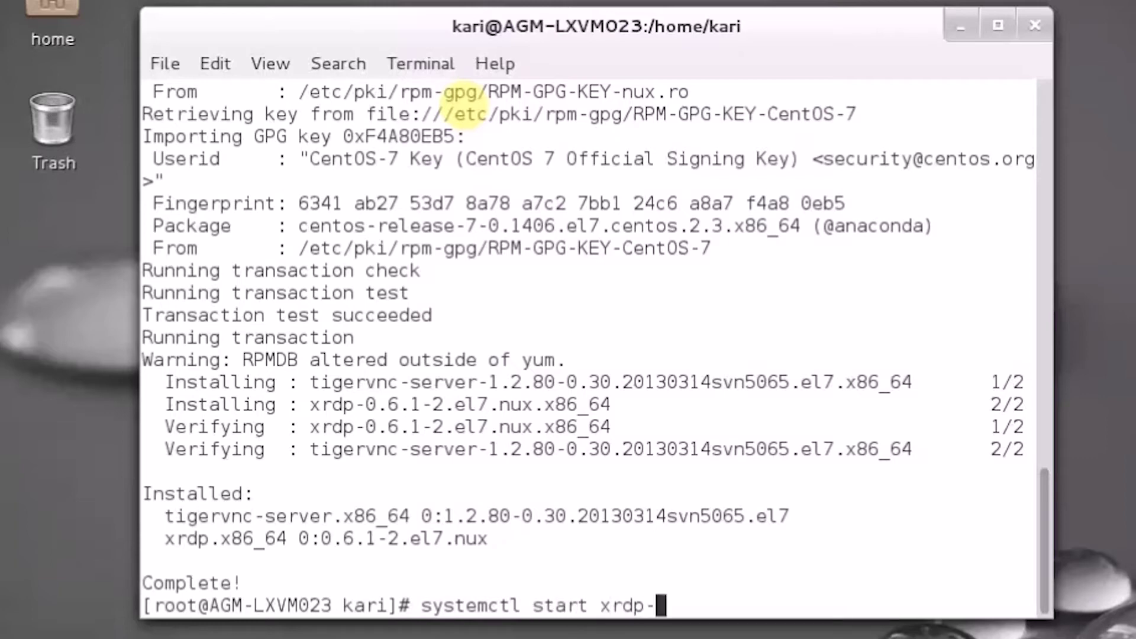
{"action": "key", "text": "BackSpace"}
{"action": "type", "text": ".service"}
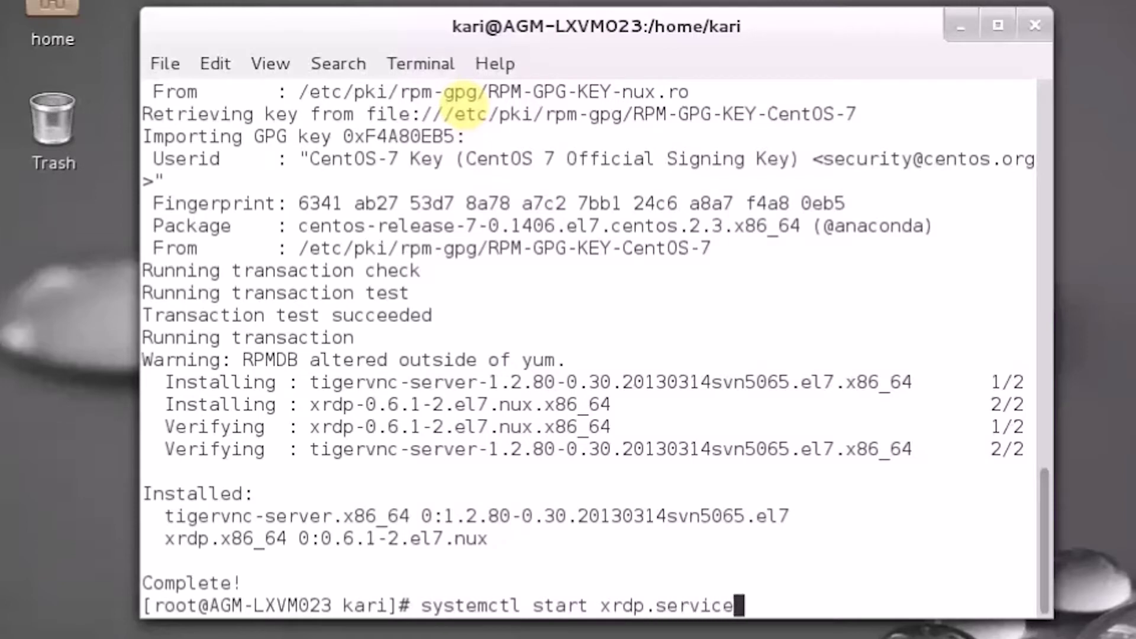
{"action": "key", "text": "Return"}
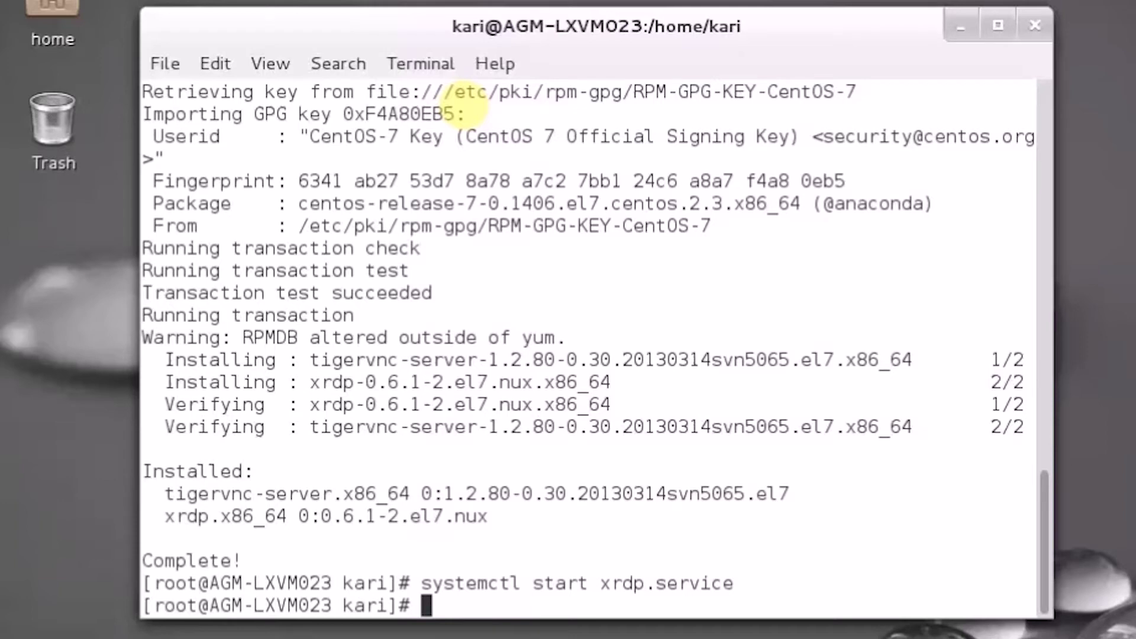
Enable xrdp.service to start at boot by reusing the previous systemctl command with enable in place of start
{"action": "key", "text": "Up"}
{"action": "key", "text": "Left"}
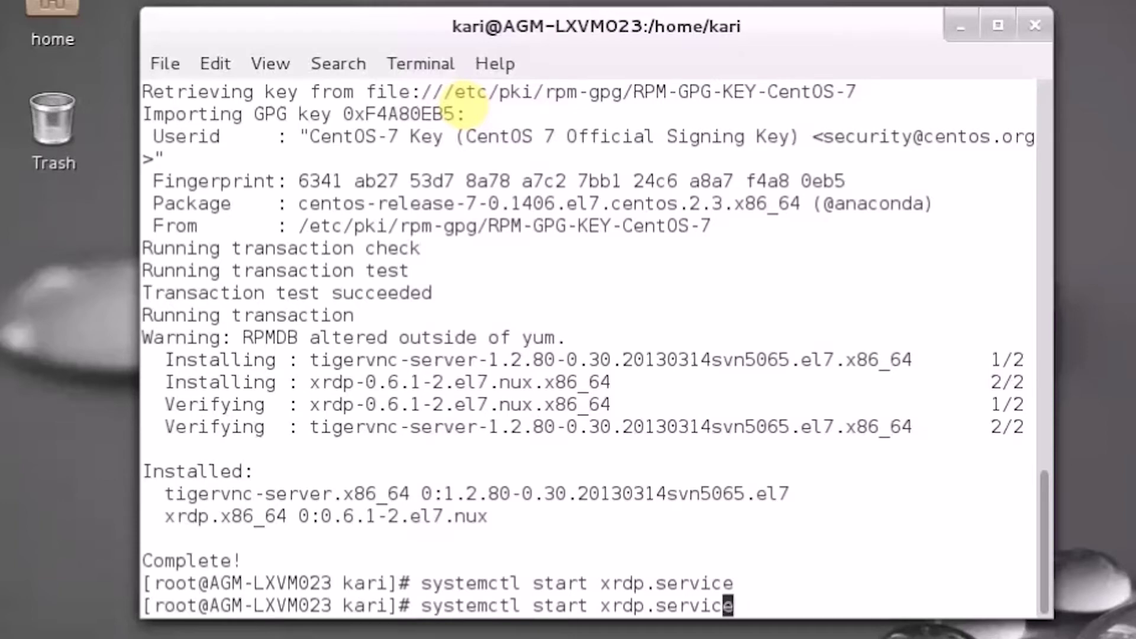
{"action": "key", "text": "Left"}
{"action": "key", "text": "Left"}
{"action": "key", "text": "Left"}
{"action": "key", "text": "Left"}
{"action": "key", "text": "Left"}
{"action": "key", "text": "Left"}
{"action": "key", "text": "Left"}
{"action": "key", "text": "Left"}
{"action": "key", "text": "Left"}
{"action": "key", "text": "Left"}
{"action": "key", "text": "Left"}
{"action": "key", "text": "BackSpace"}
{"action": "key", "text": "BackSpace"}
{"action": "key", "text": "BackSpace"}
{"action": "key", "text": "BackSpace"}
{"action": "key", "text": "BackSpace"}
{"action": "key", "text": "BackSpace"}
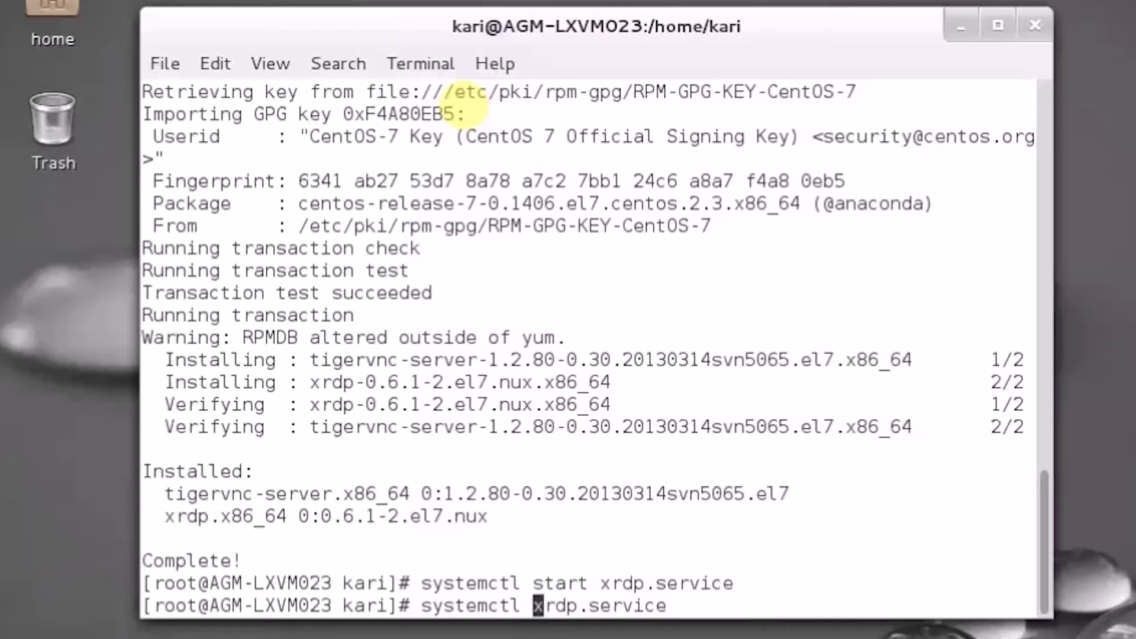
{"action": "type", "text": "enable"}
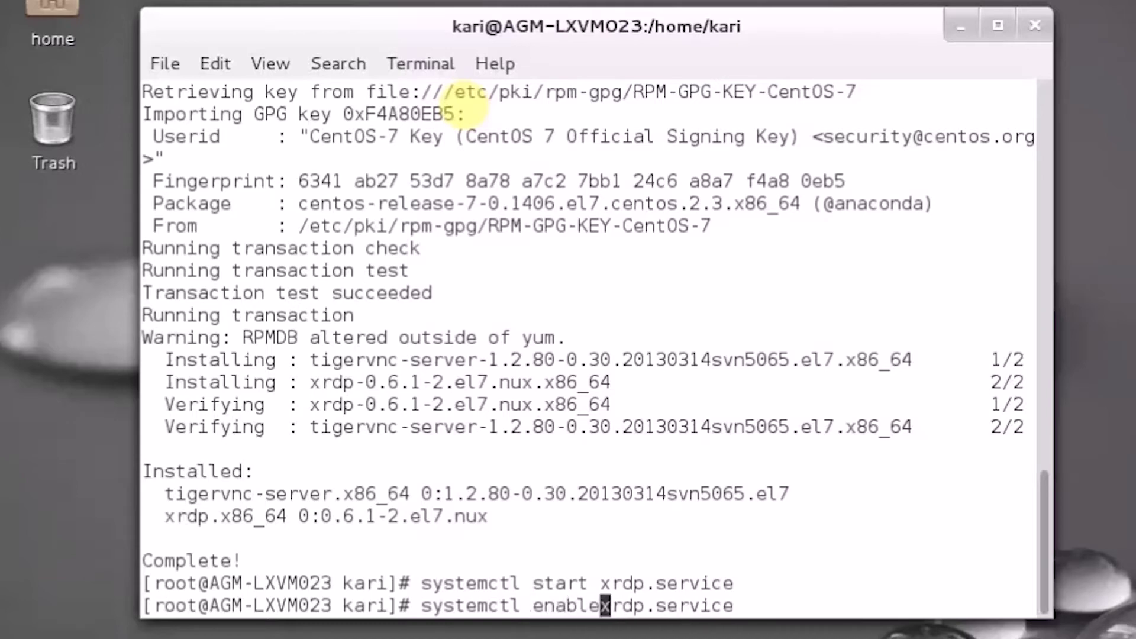
{"action": "key", "text": "Return"}
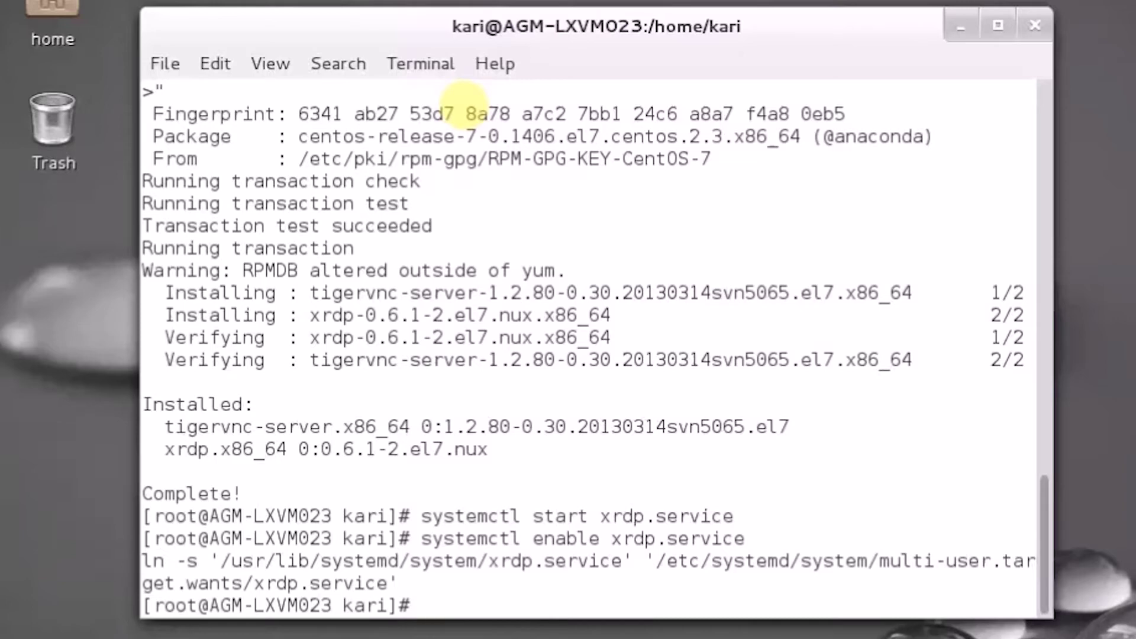
Permanently open TCP port 3389 in the firewall's public zone with firewall-cmd --permanent --zone=public --add-port=3389/tcp
{"action": "type", "text": "firew"}
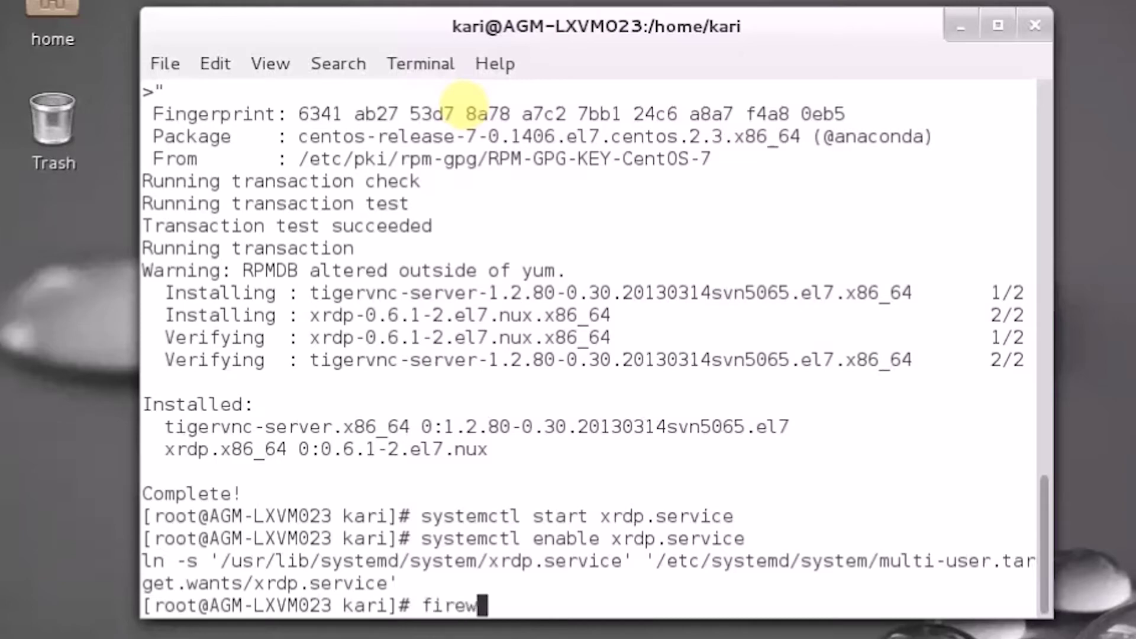
{"action": "type", "text": "all-"}
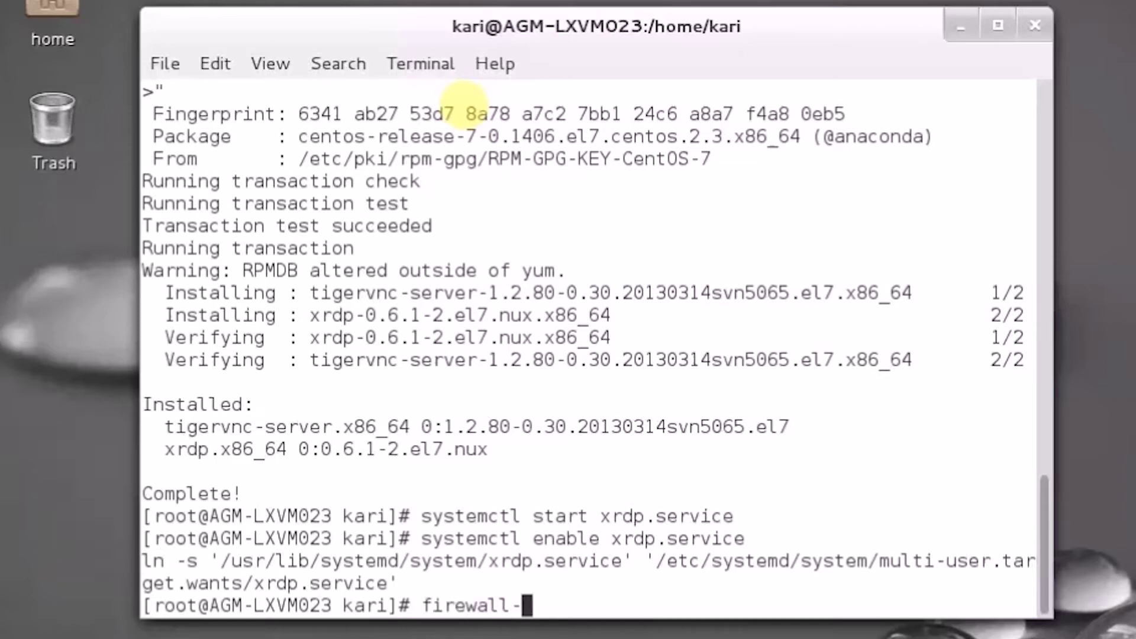
{"action": "type", "text": "cmd --permane"}
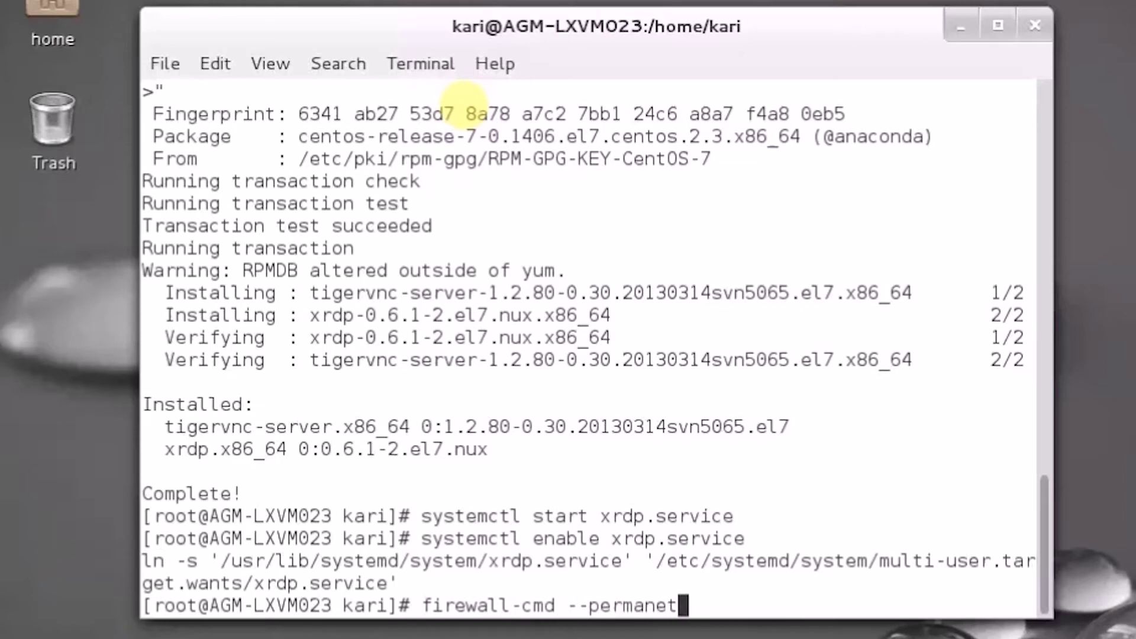
{"action": "type", "text": "nt --"}
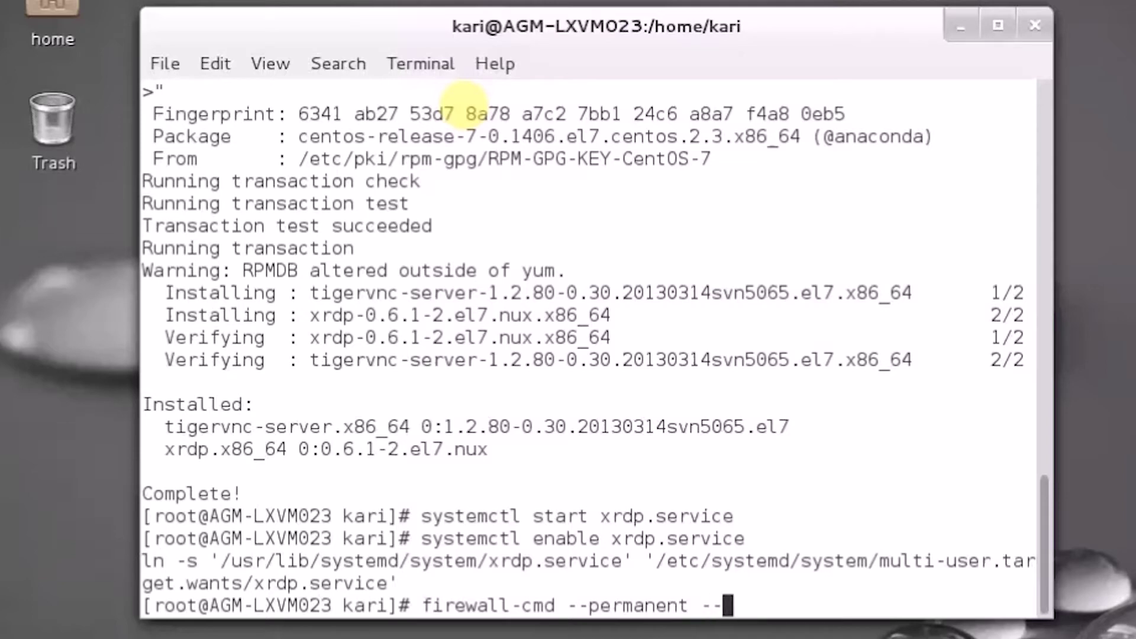
{"action": "type", "text": "zone=public"}
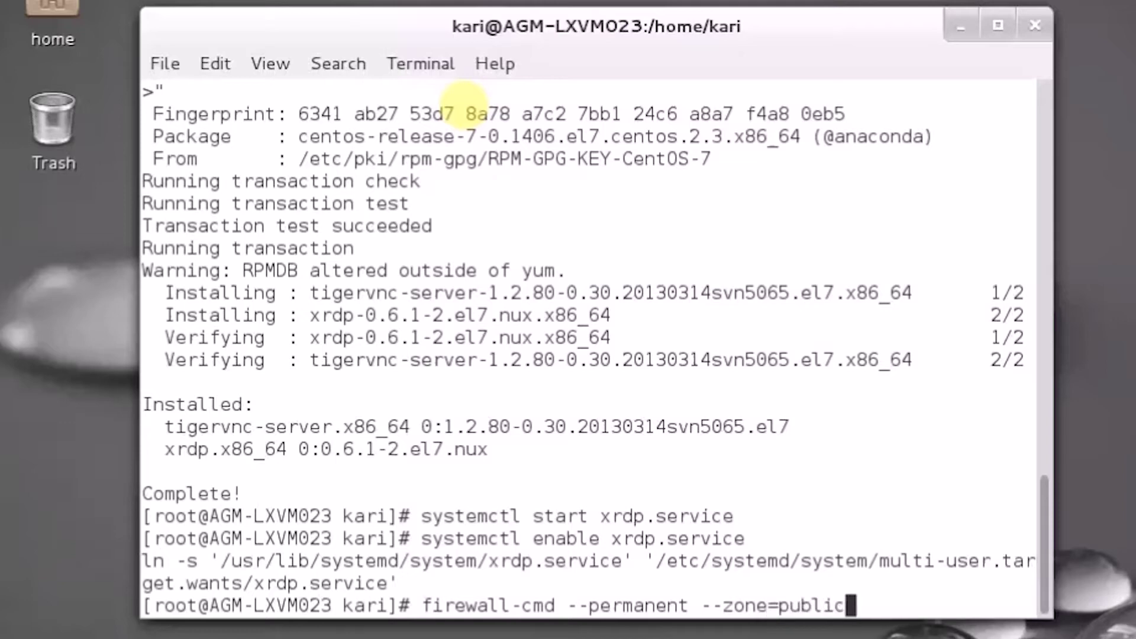
{"action": "type", "text": " --add-port"}
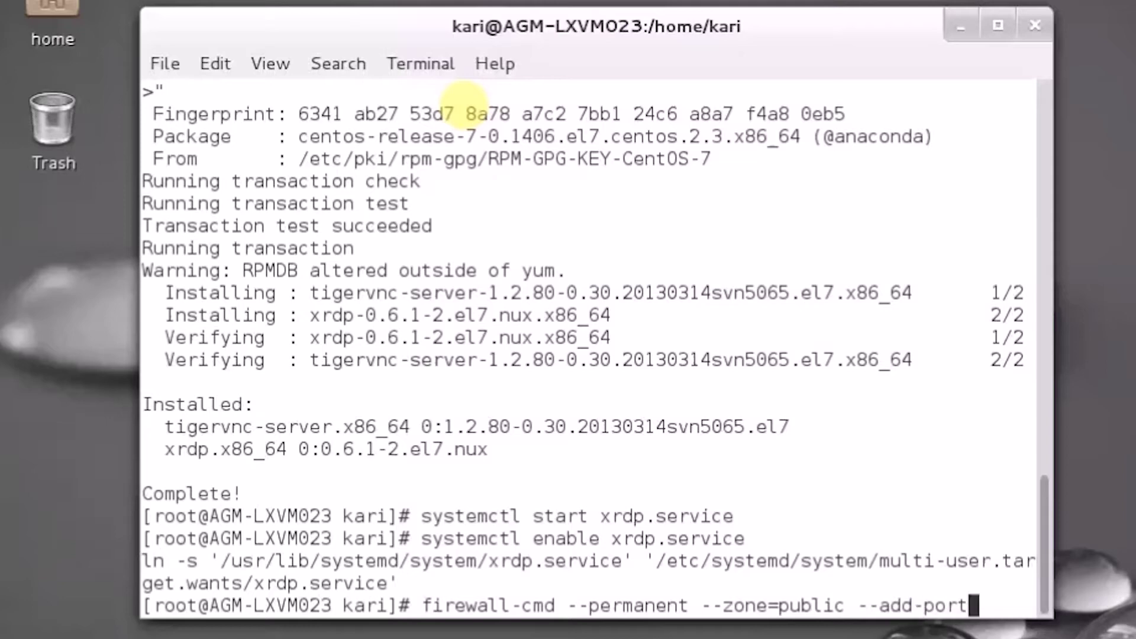
{"action": "key", "text": "BackSpace"}
{"action": "type", "text": "=3389"}
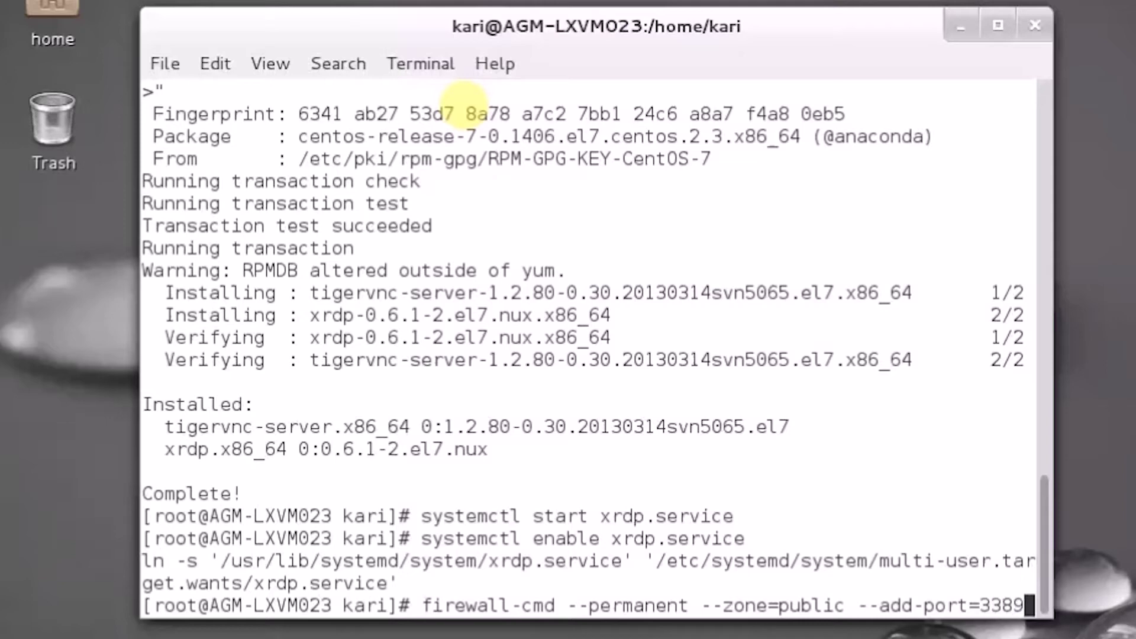
{"action": "type", "text": "/tcp"}
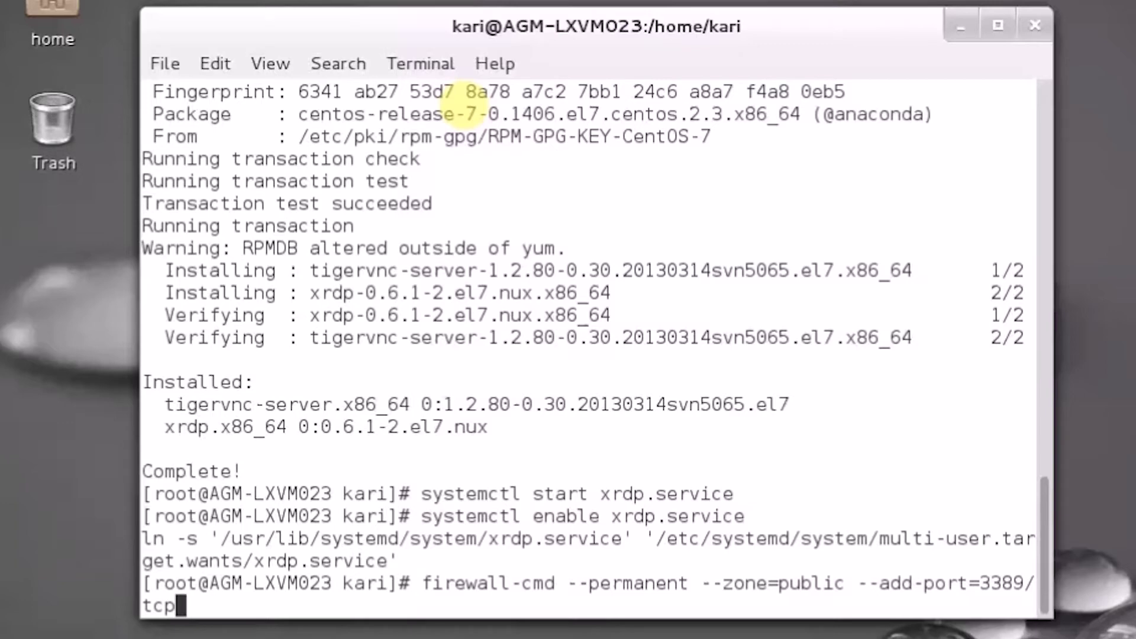
{"action": "key", "text": "Return"}
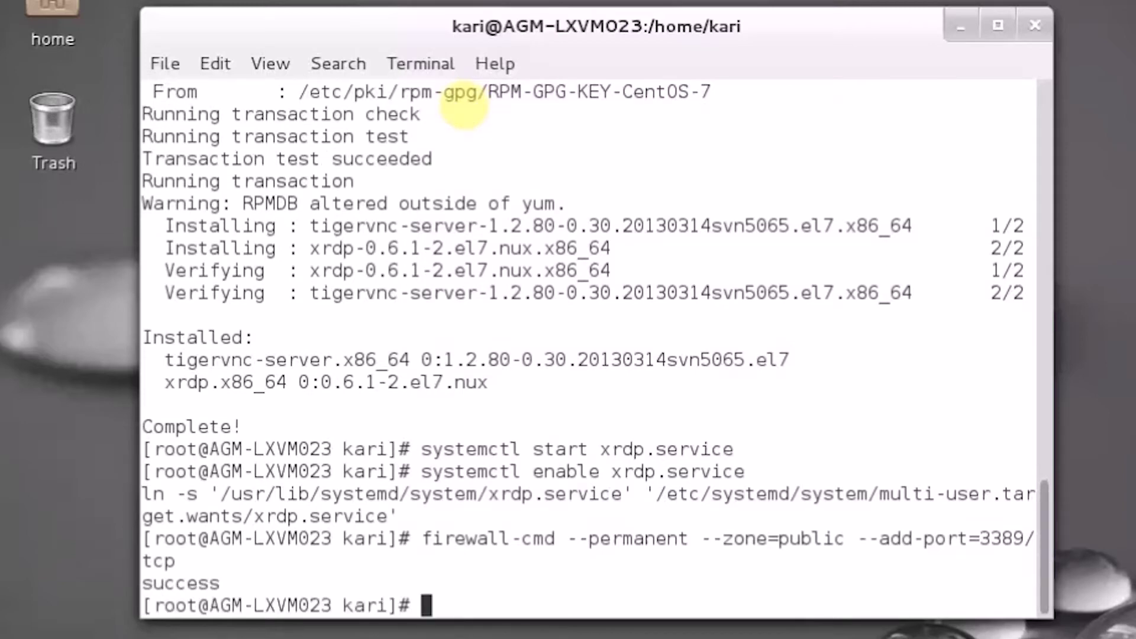
Reload the firewall rules with firewall-cmd --reload and close the terminal despite its running process
{"action": "type", "text": "firew"}
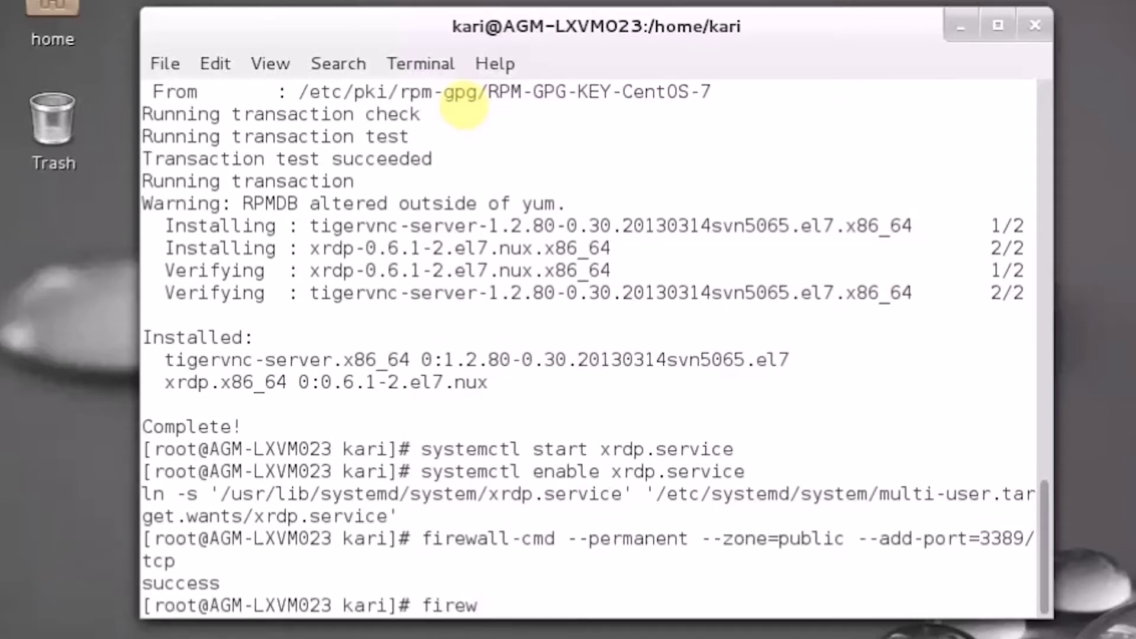
{"action": "key", "text": "BackSpace"}
{"action": "type", "text": "wall-"}
{"action": "type", "text": "cmd --reload"}
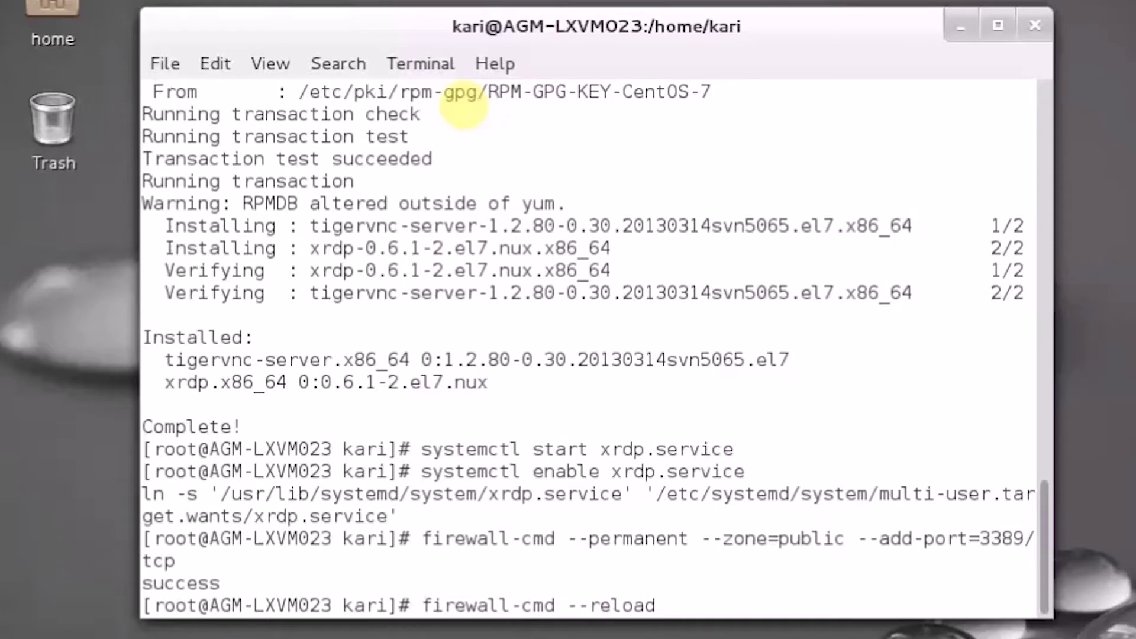
{"action": "key", "text": "Return"}
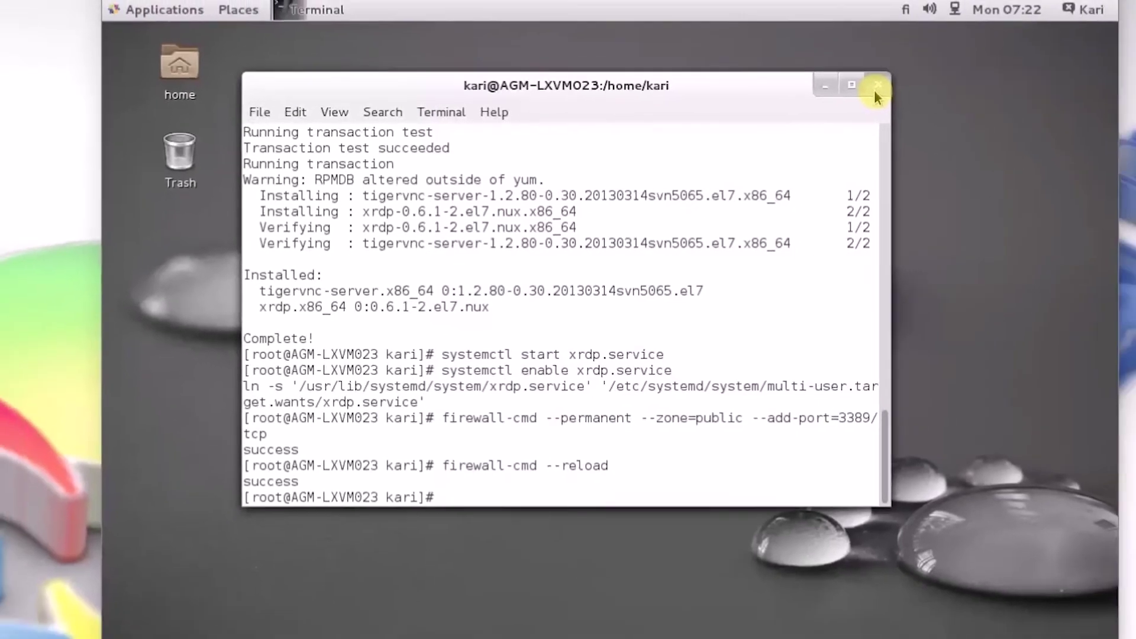
{"action": "left_click", "coordinate": [874, 90]}
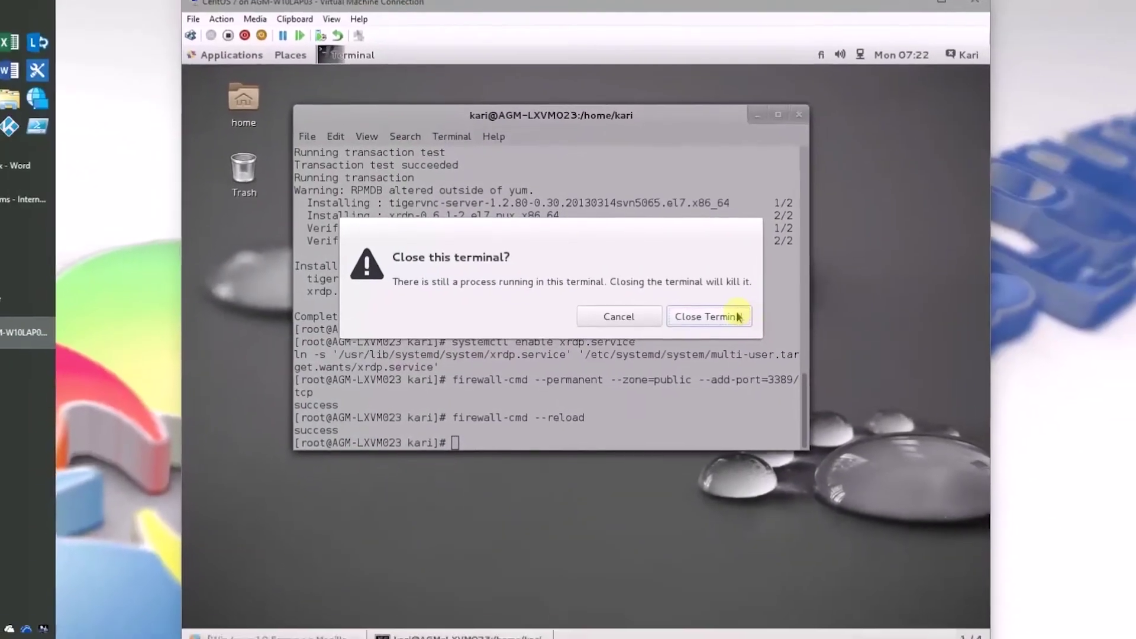
{"action": "left_click", "coordinate": [743, 320]}
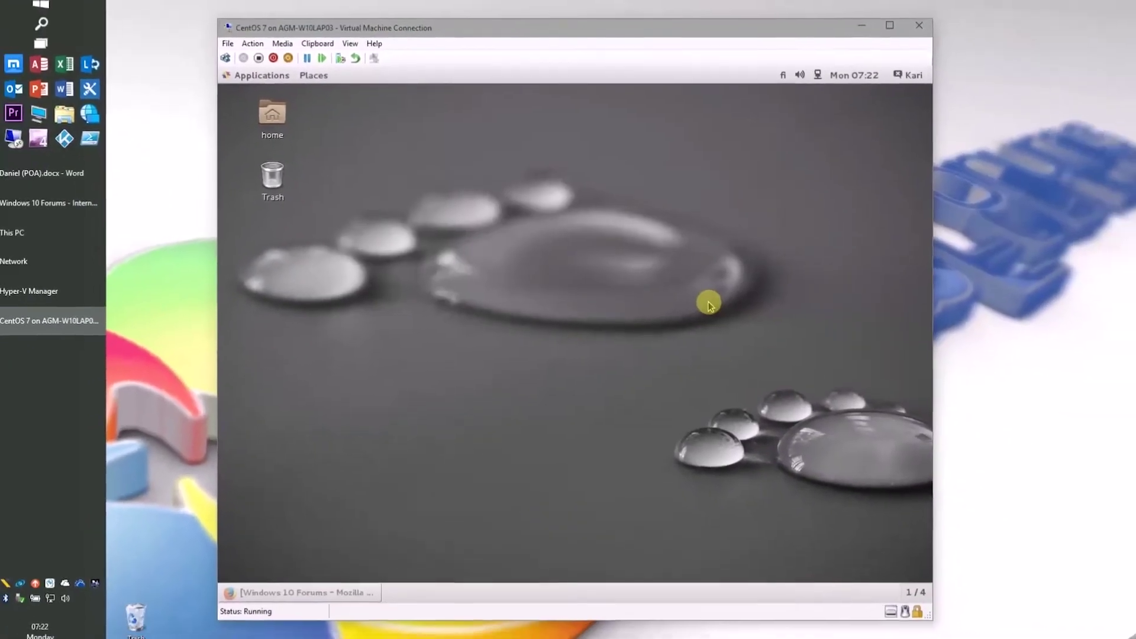
Restart the CentOS 7 virtual machine from its desktop session
{"action": "left_click", "coordinate": [886, 82]}
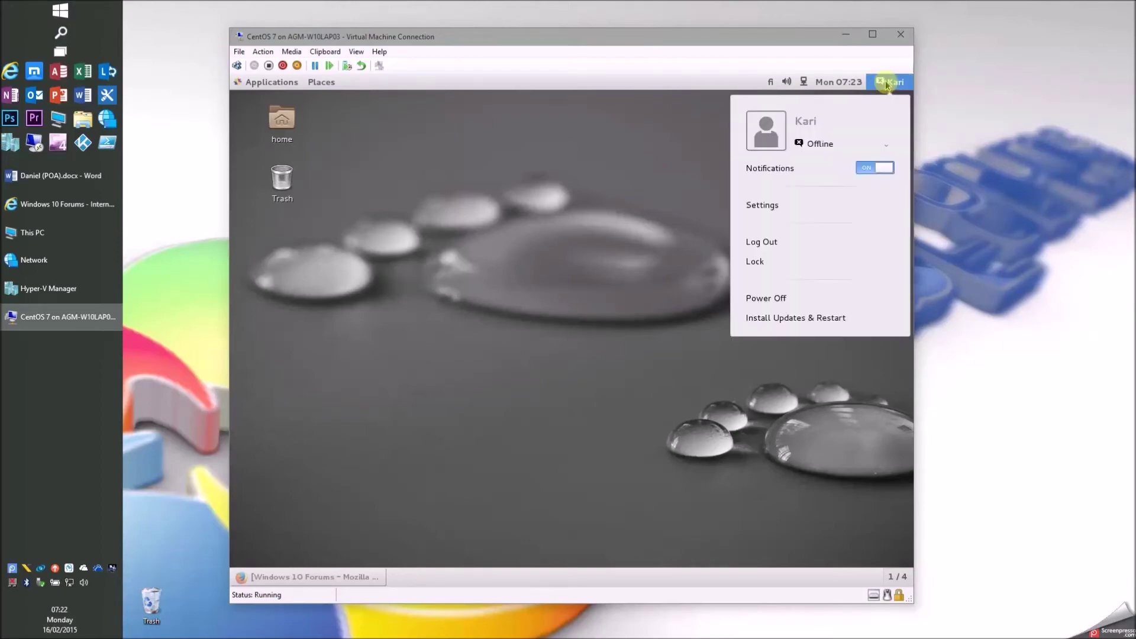
{"action": "left_click", "coordinate": [777, 299]}
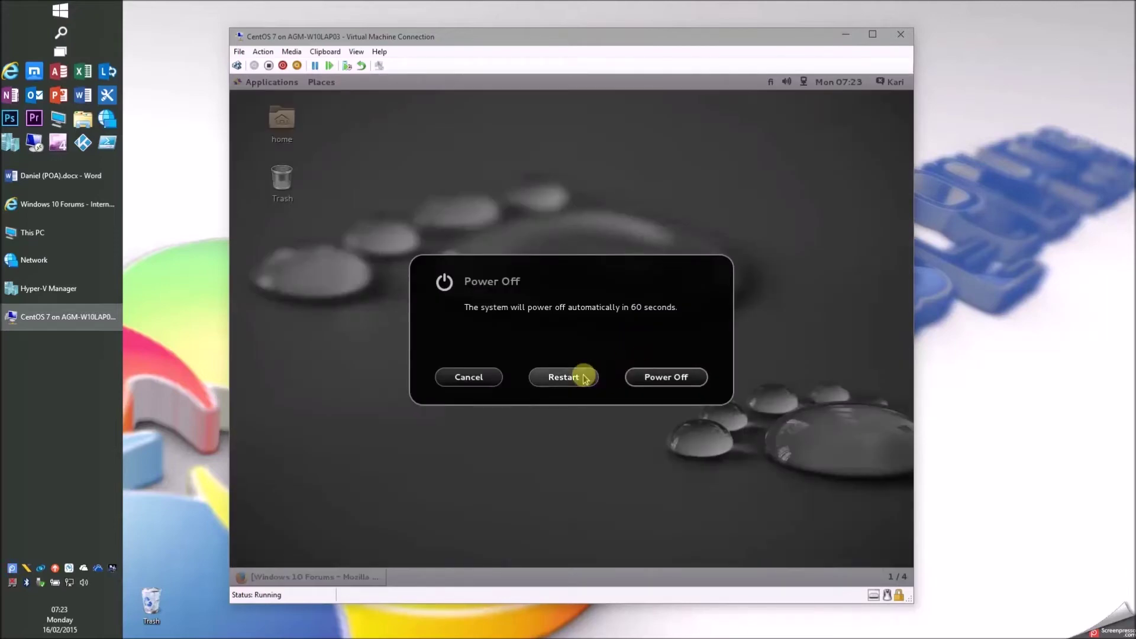
{"action": "left_click", "coordinate": [564, 377]}
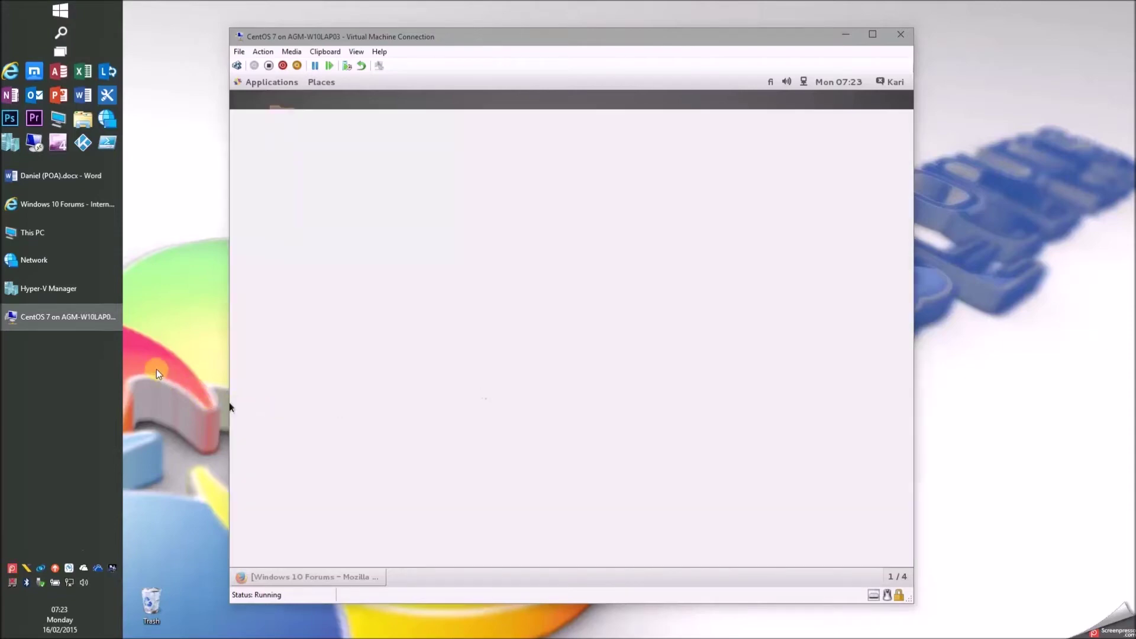
{"action": "left_click", "coordinate": [157, 369]}
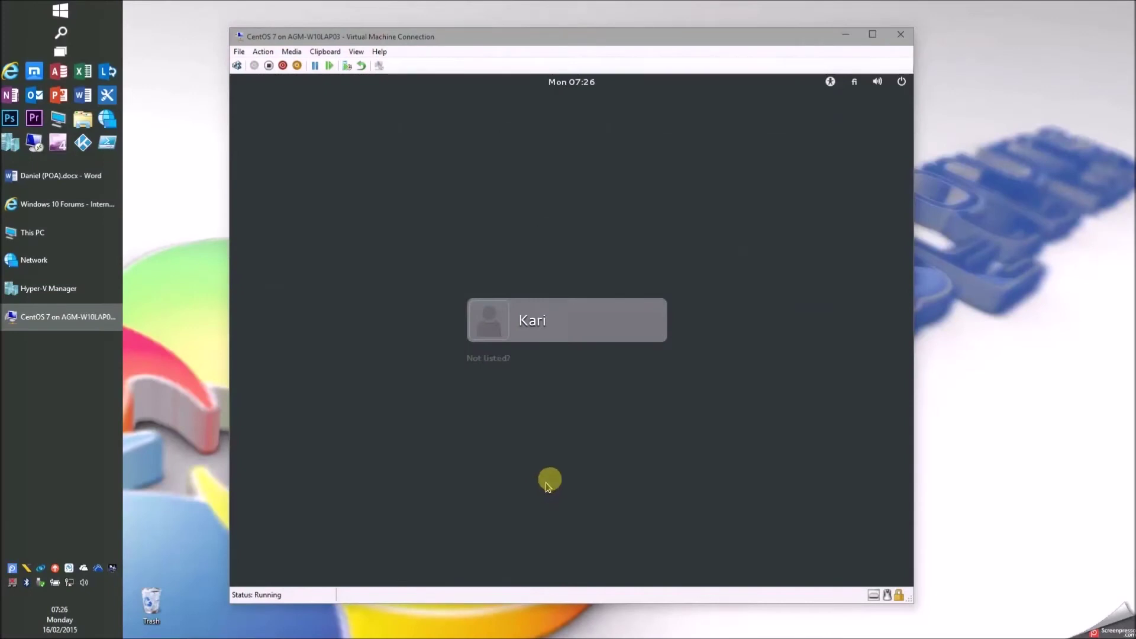
Sign in to the listed CentOS account with its password and cancel the mail account's authentication request
{"action": "left_click", "coordinate": [570, 320]}
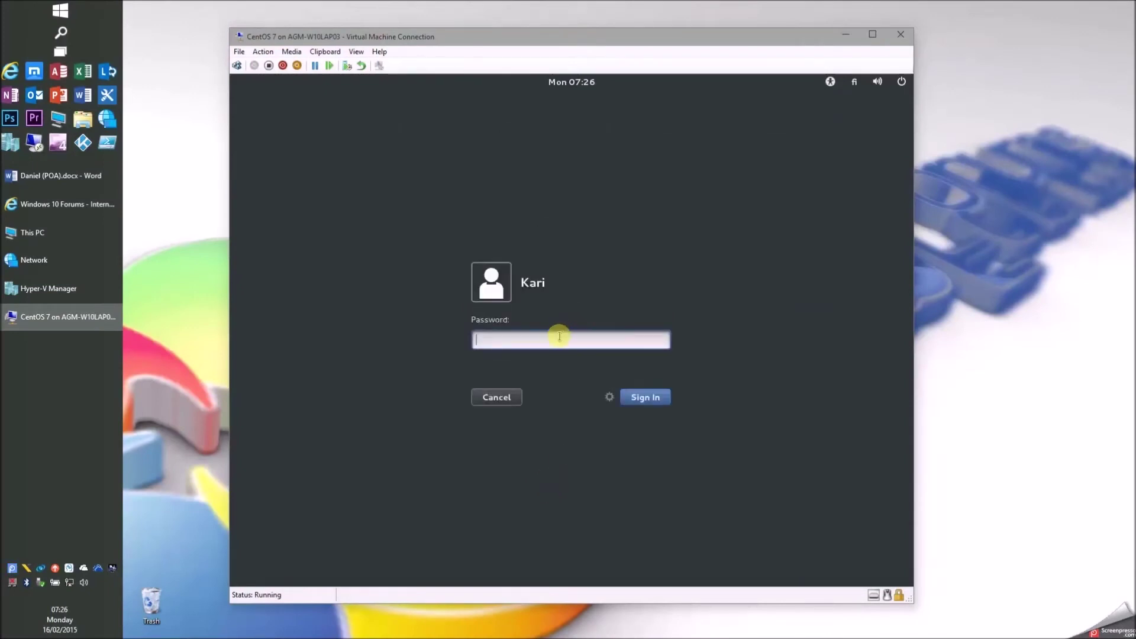
{"action": "type", "text": "*********"}
{"action": "key", "text": "Return"}
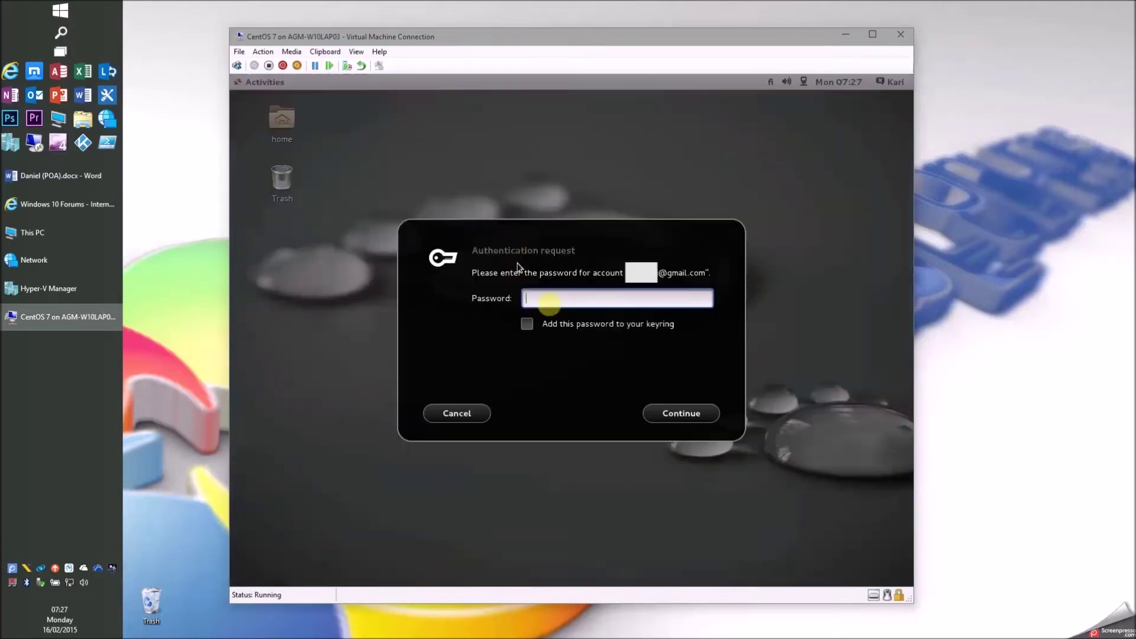
{"action": "left_click", "coordinate": [477, 413]}
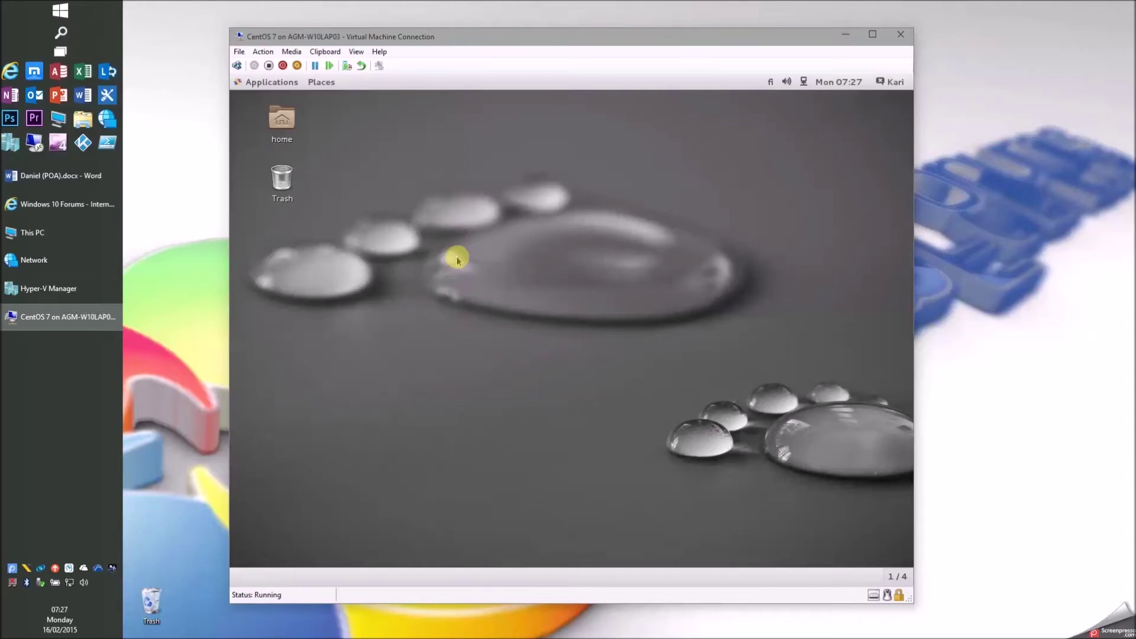
Minimize the virtual machine window and set the remote desktop size to Full Screen in Remote Desktop Connection
{"action": "left_click", "coordinate": [838, 37]}
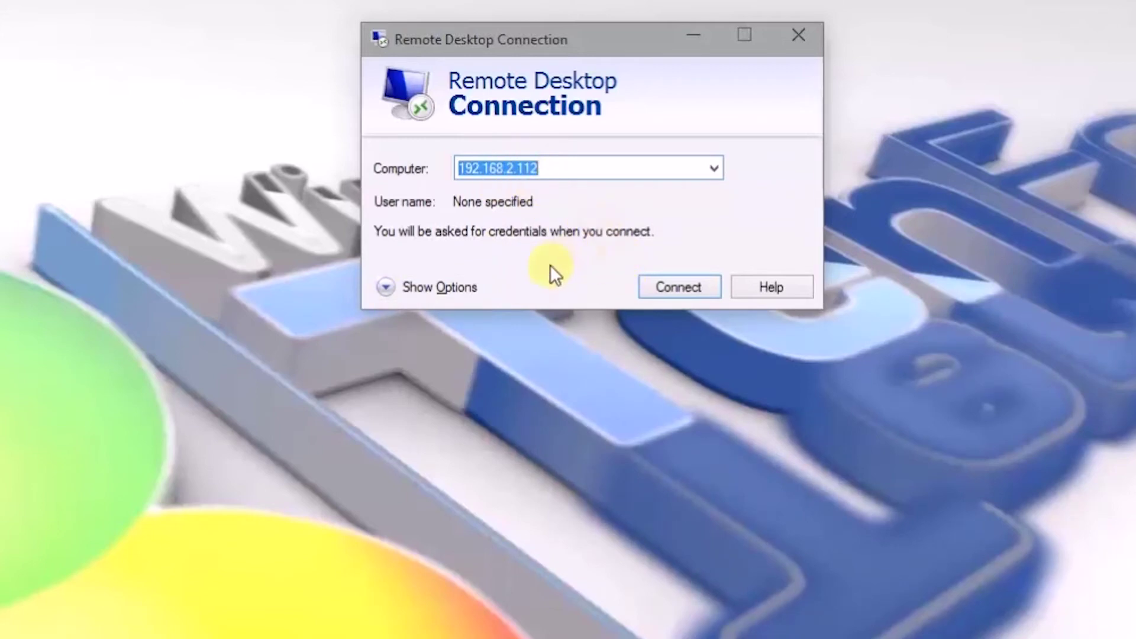
{"action": "left_click", "coordinate": [411, 294]}
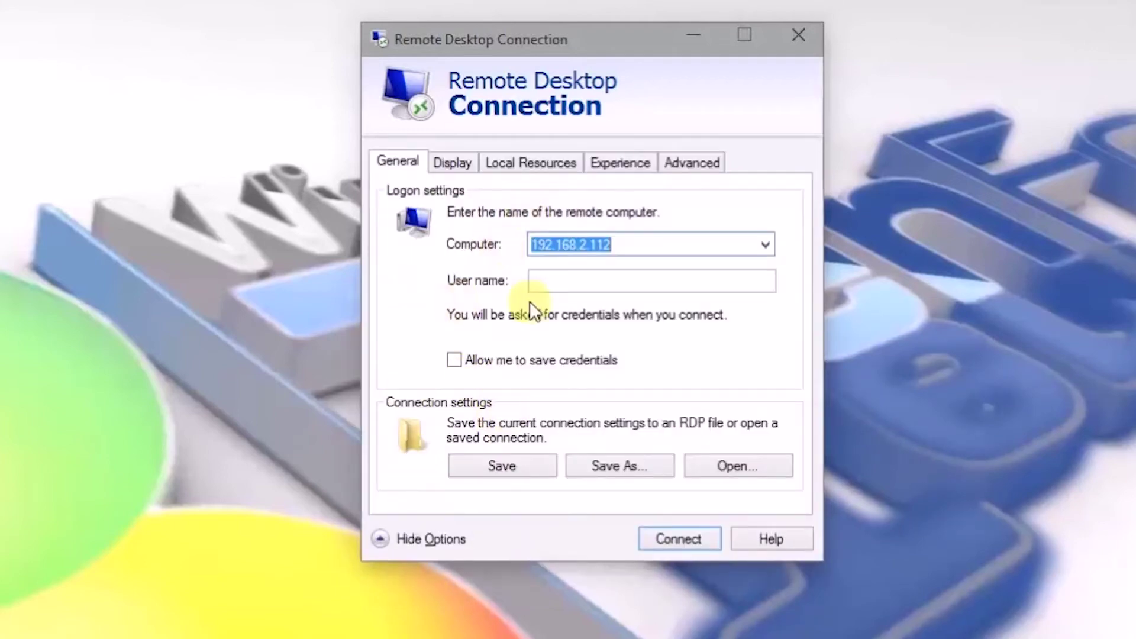
{"action": "left_click", "coordinate": [449, 164]}
{"action": "left_click_drag", "start_coordinate": [573, 255], "coordinate": [667, 245]}
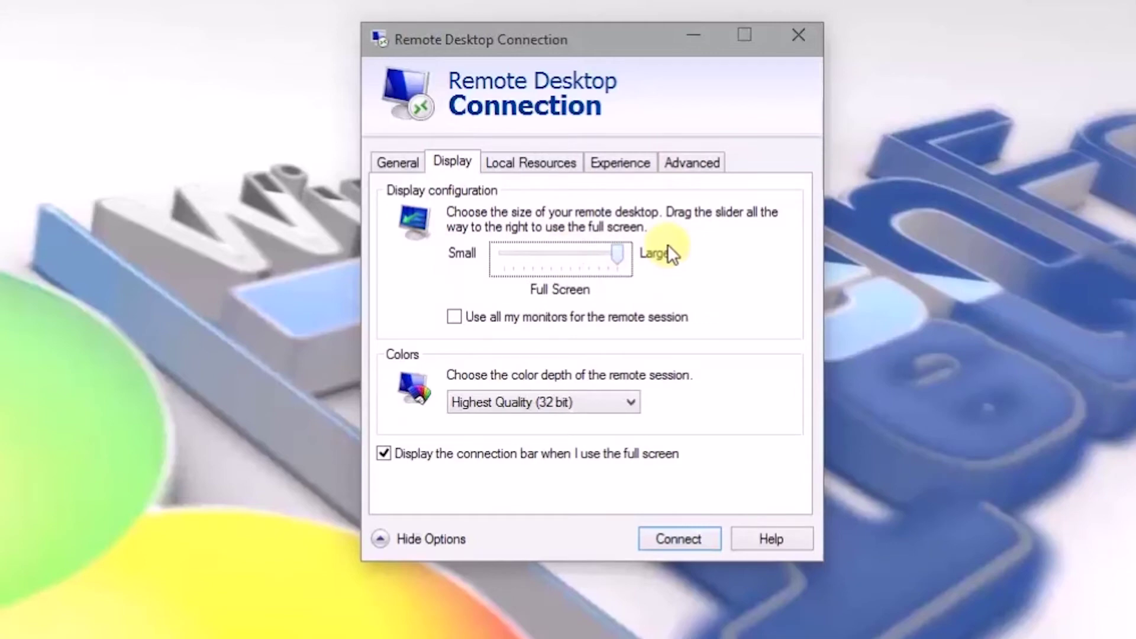
Connect to 192.168.2.112, accepting its unverified identity and choosing not to be asked again for this computer
{"action": "left_click", "coordinate": [693, 538]}
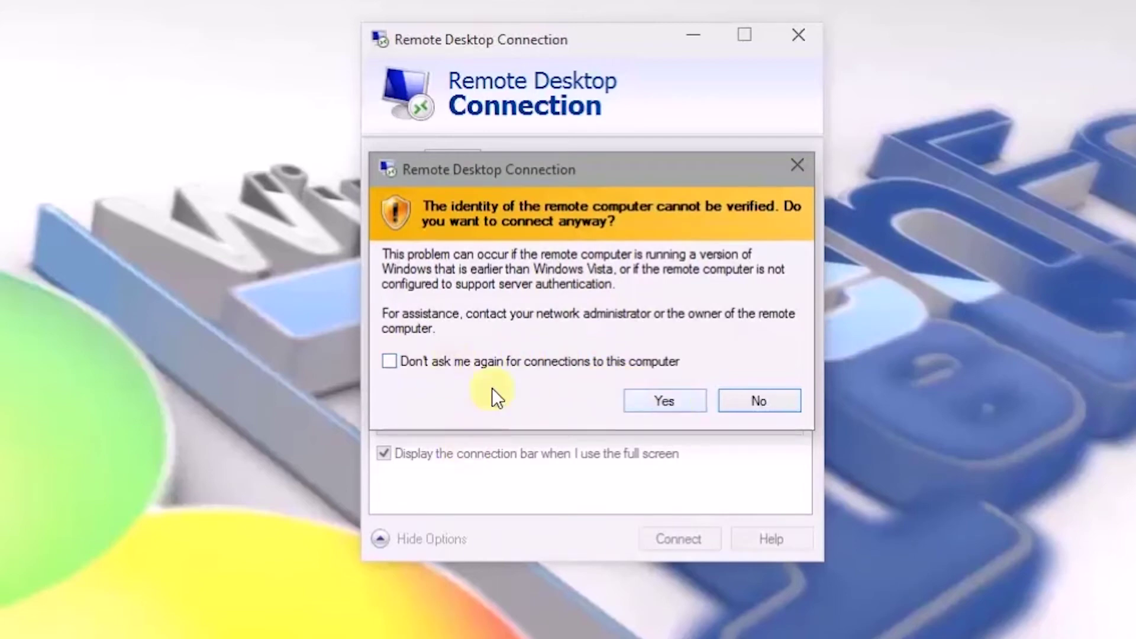
{"action": "left_click", "coordinate": [390, 360]}
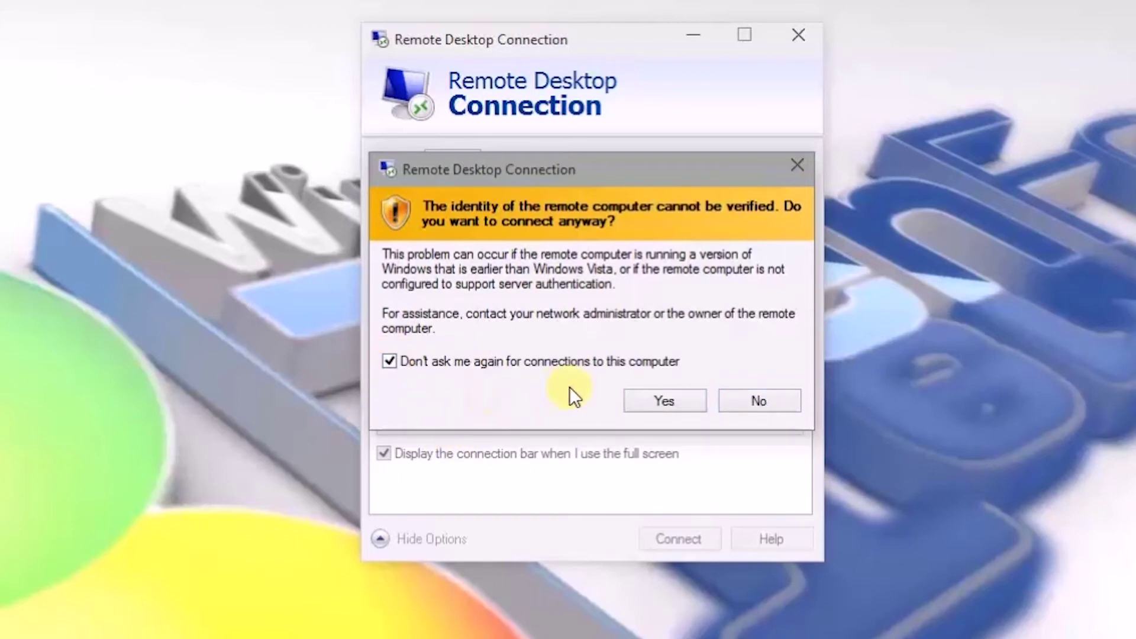
{"action": "left_click", "coordinate": [673, 400]}
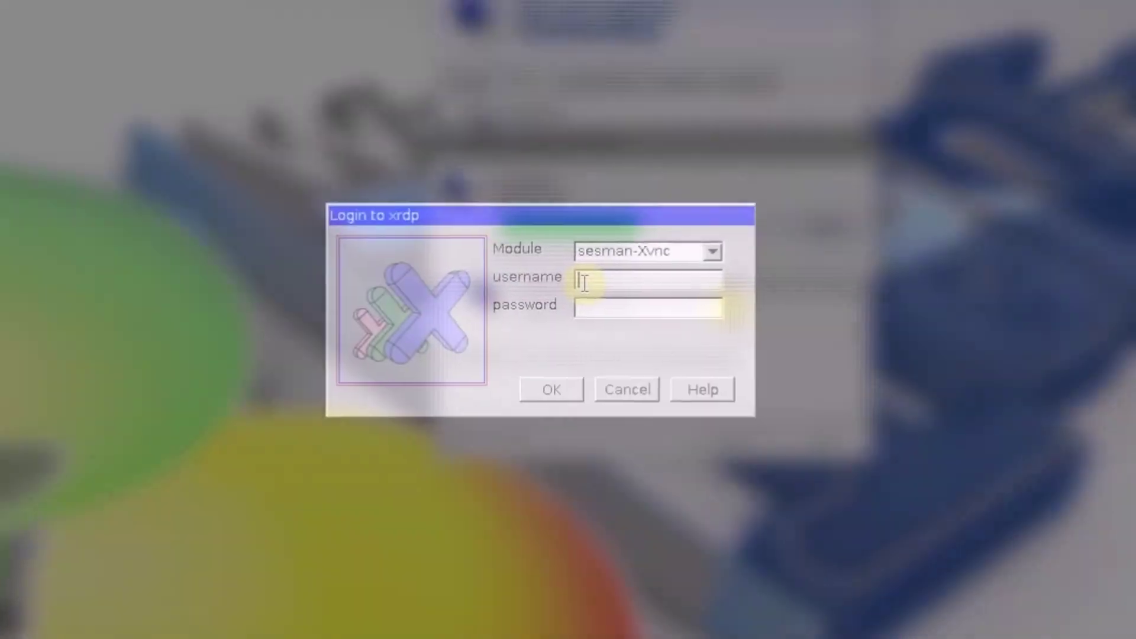
Log in to xrdp with the account's username and password, and cancel the mail account's authentication request
{"action": "type", "text": "kari"}
{"action": "key", "text": "Tab"}
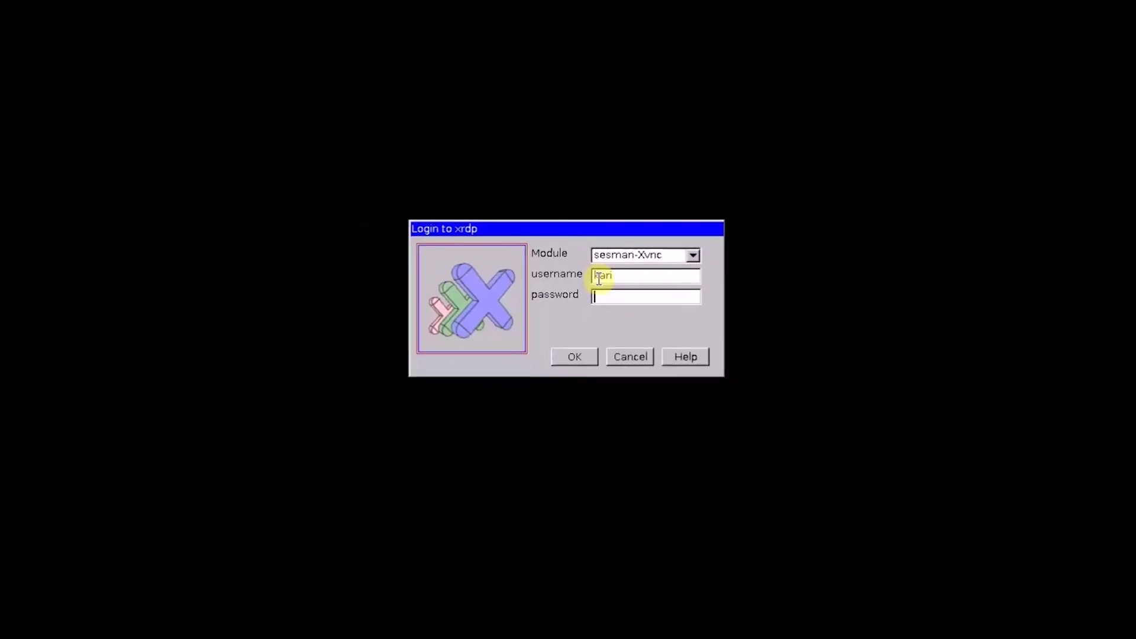
{"action": "type", "text": "*******"}
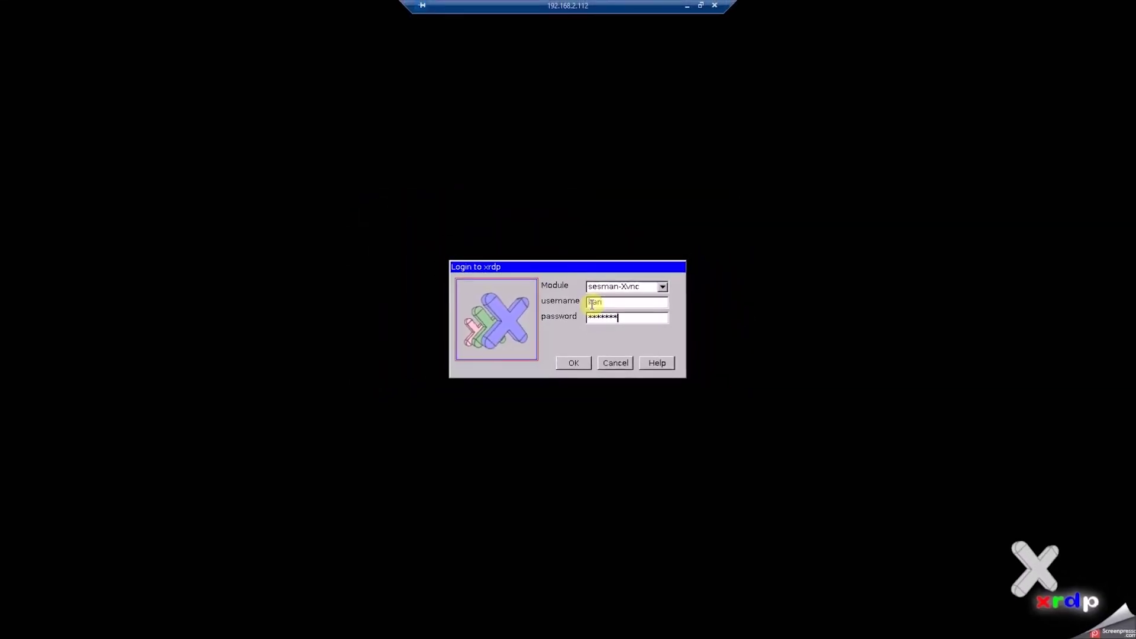
{"action": "type", "text": "**"}
{"action": "key", "text": "Return"}
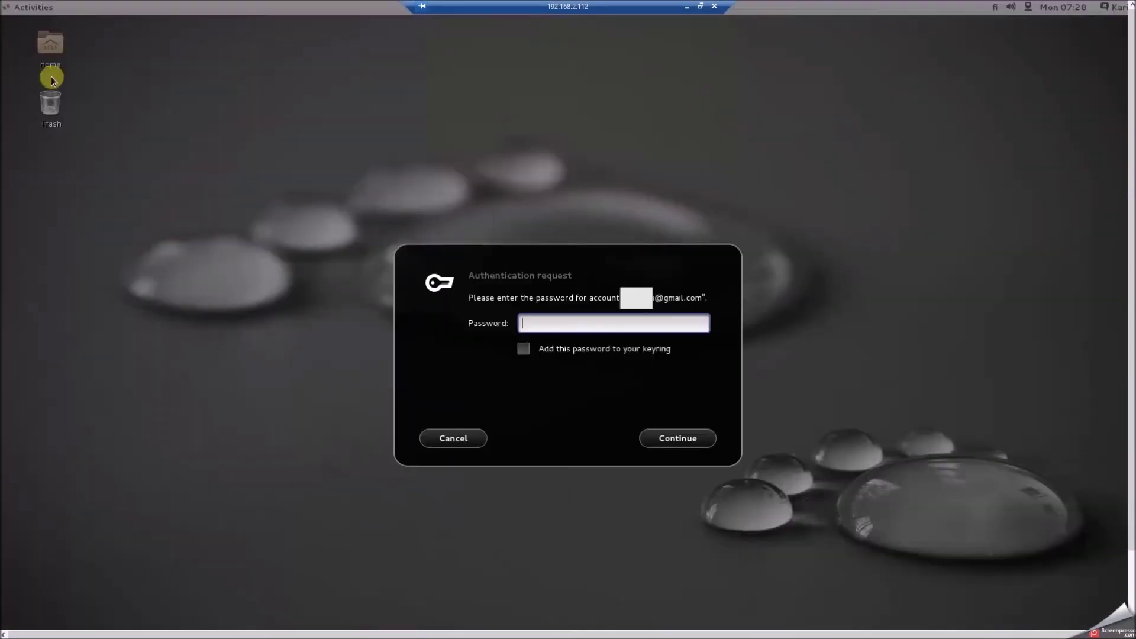
{"action": "left_click", "coordinate": [458, 439]}
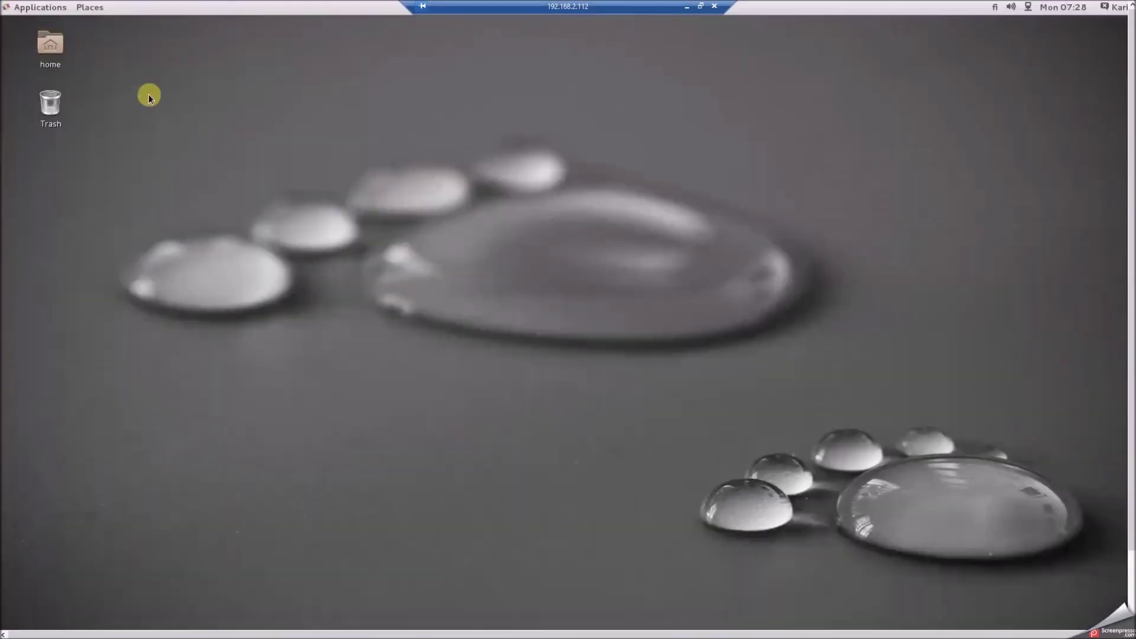
Test the remote session by opening Firefox, closing the OneDrive tab, viewing the Windows 10 Forums page and closing the browser
{"action": "left_click", "coordinate": [52, 8]}
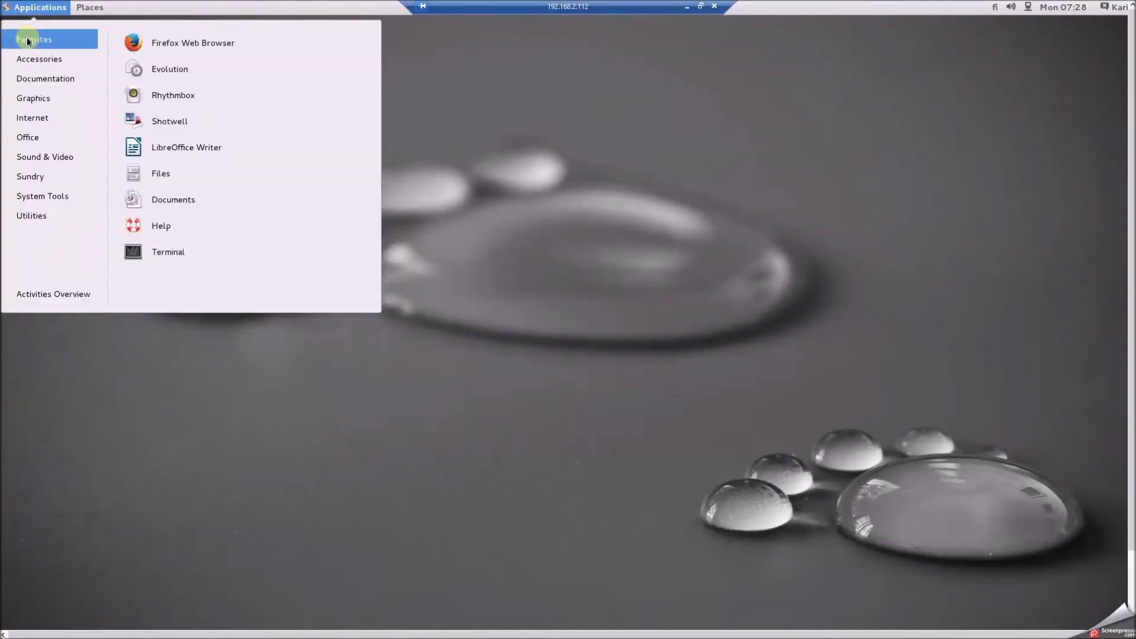
{"action": "left_click", "coordinate": [176, 42]}
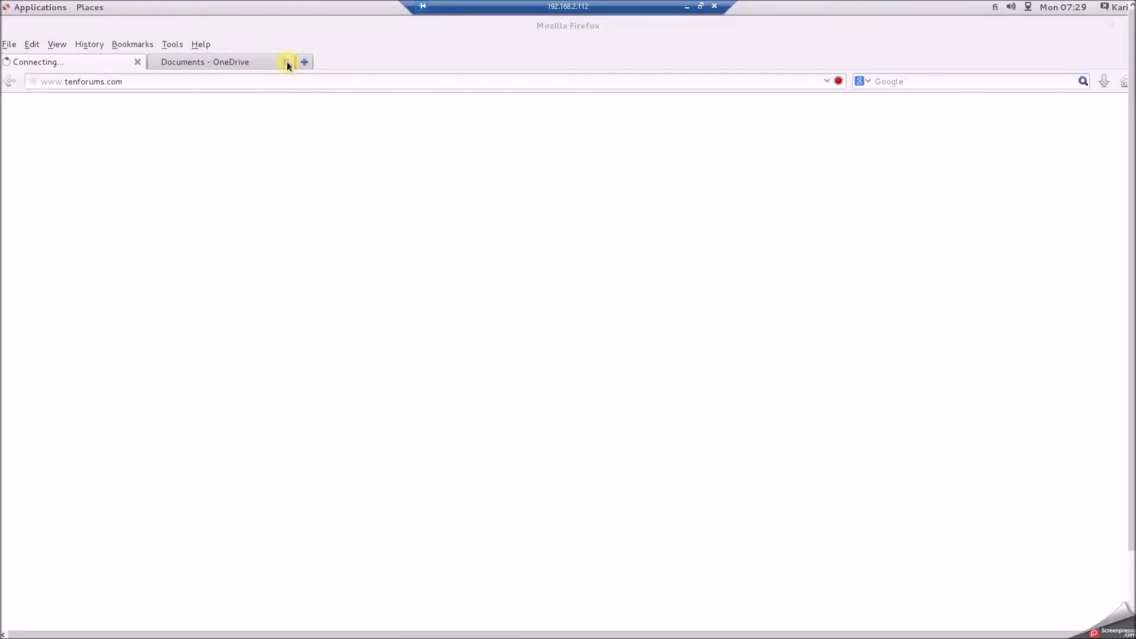
{"action": "left_click", "coordinate": [287, 62]}
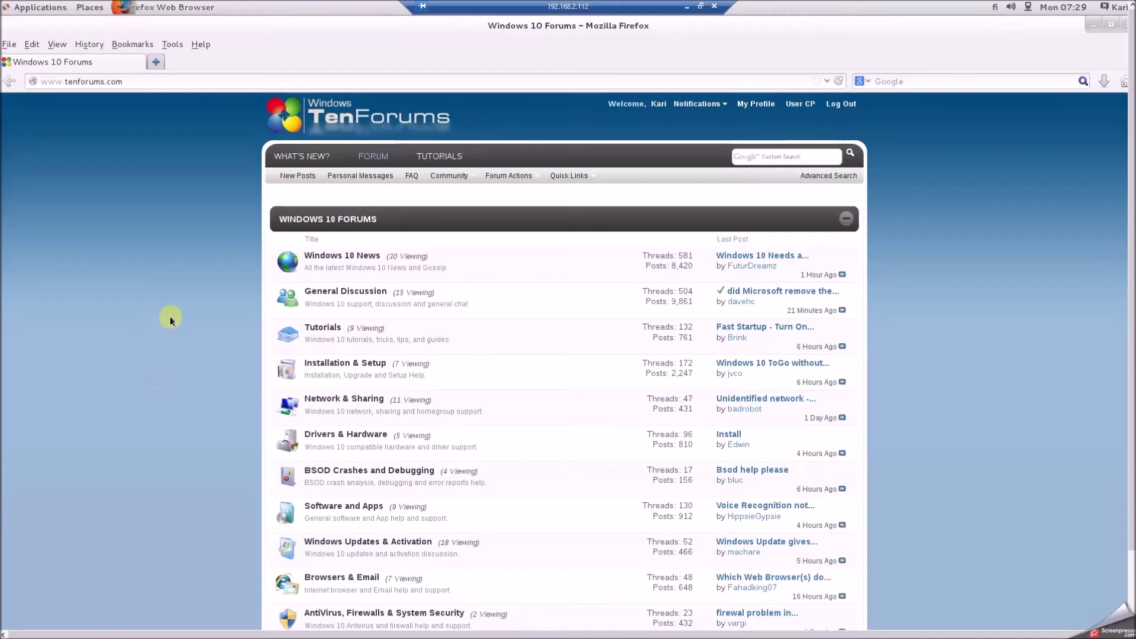
{"action": "left_click", "coordinate": [1126, 26]}
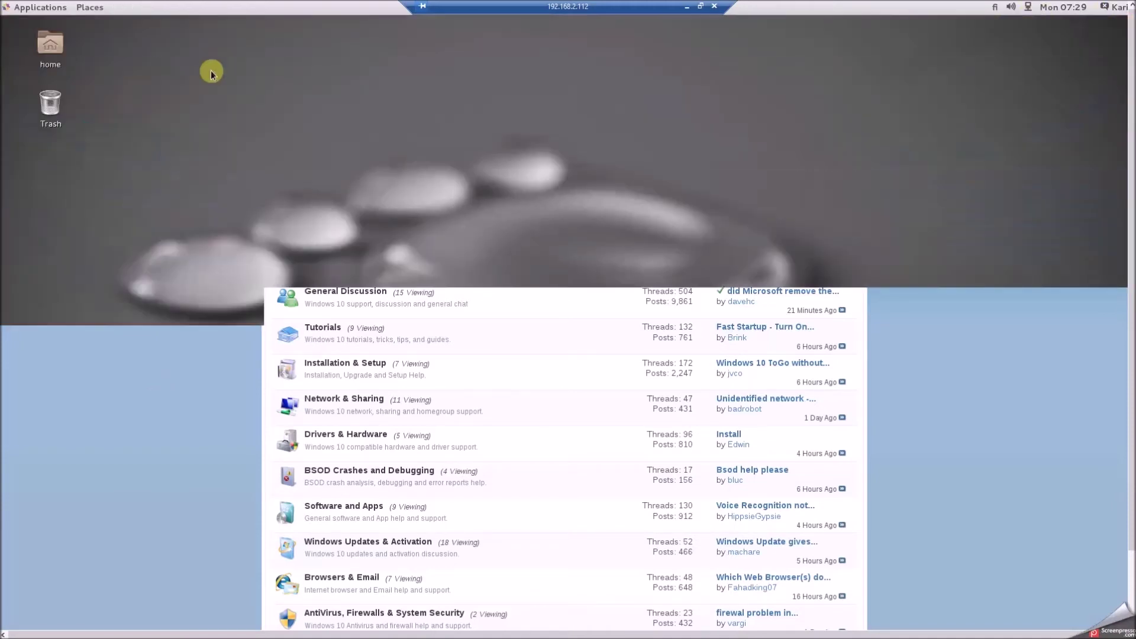
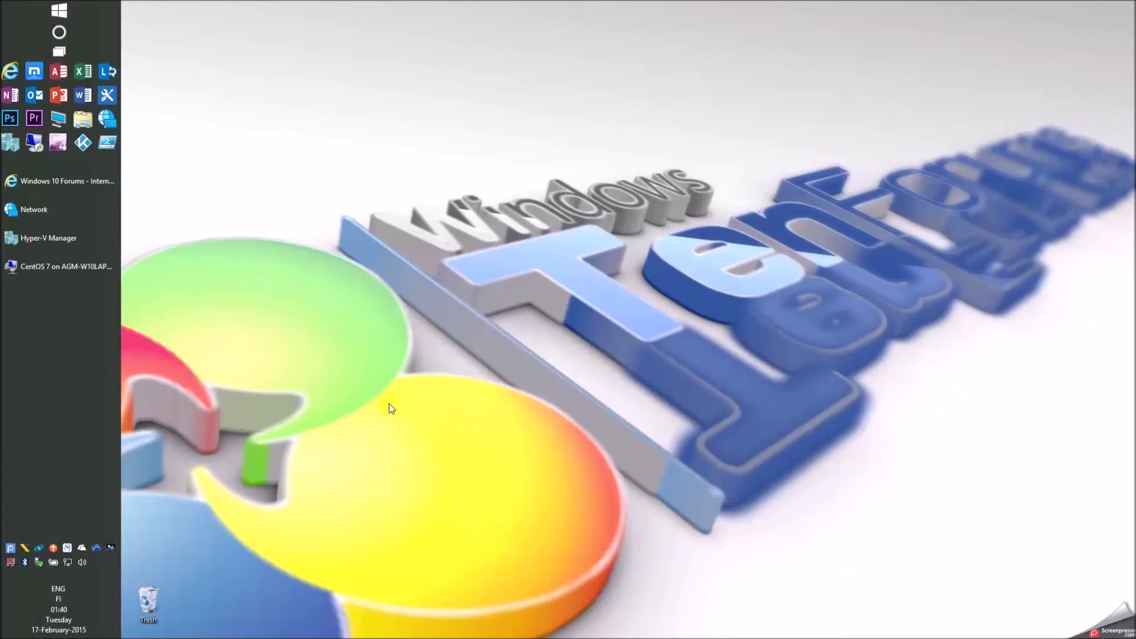
Switch to the CentOS 7 virtual machine window and open a terminal
{"action": "left_click", "coordinate": [53, 274]}
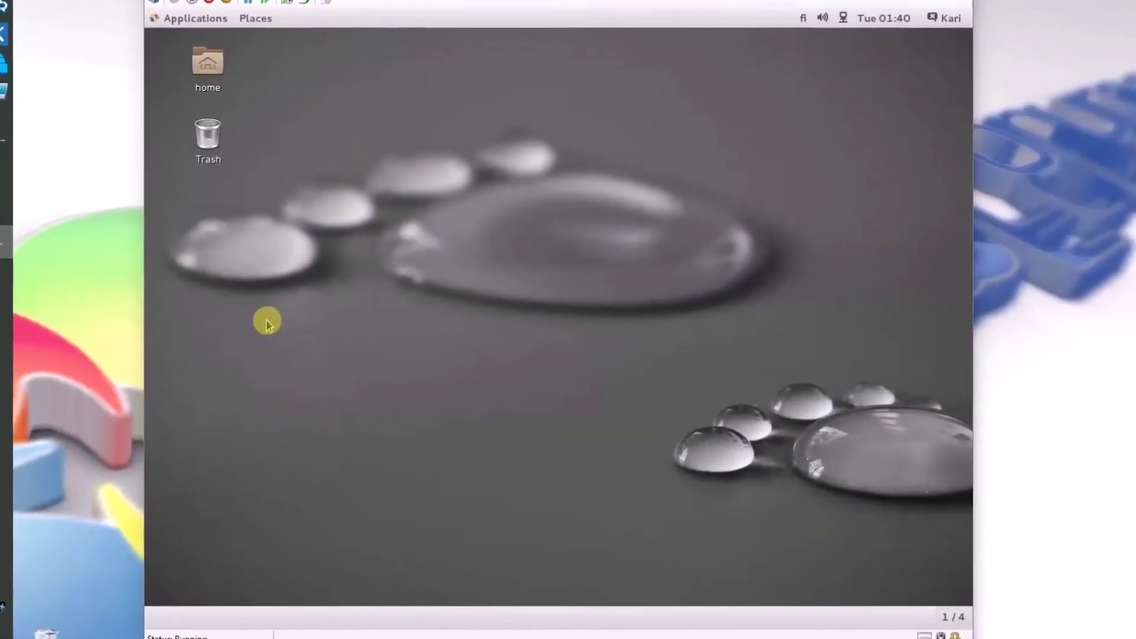
{"action": "left_click", "coordinate": [198, 10]}
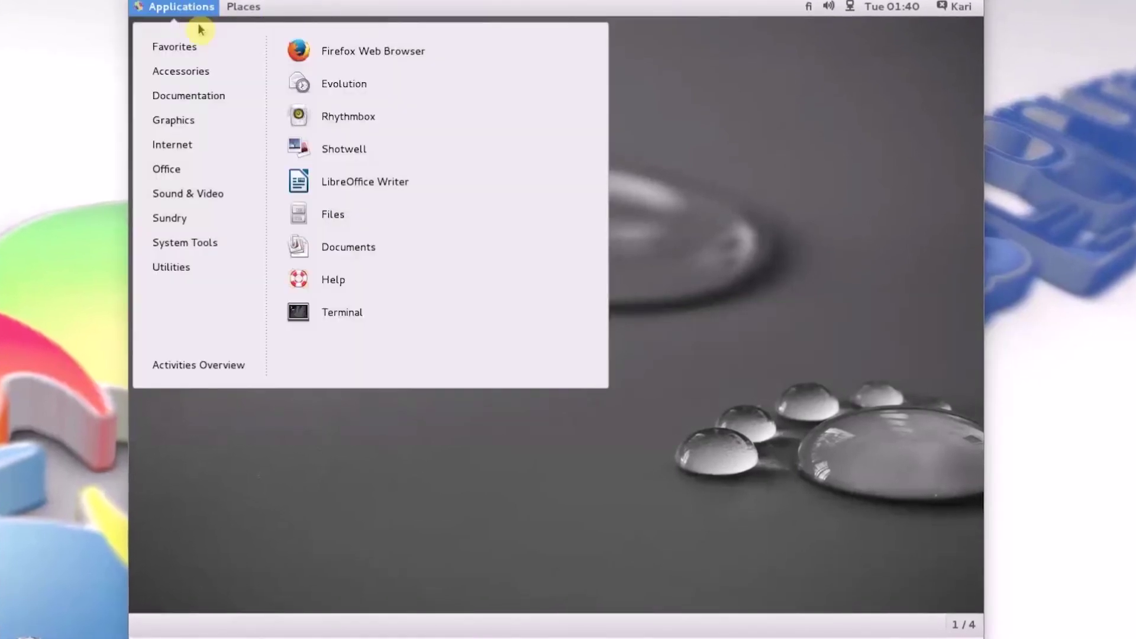
{"action": "left_click", "coordinate": [357, 313]}
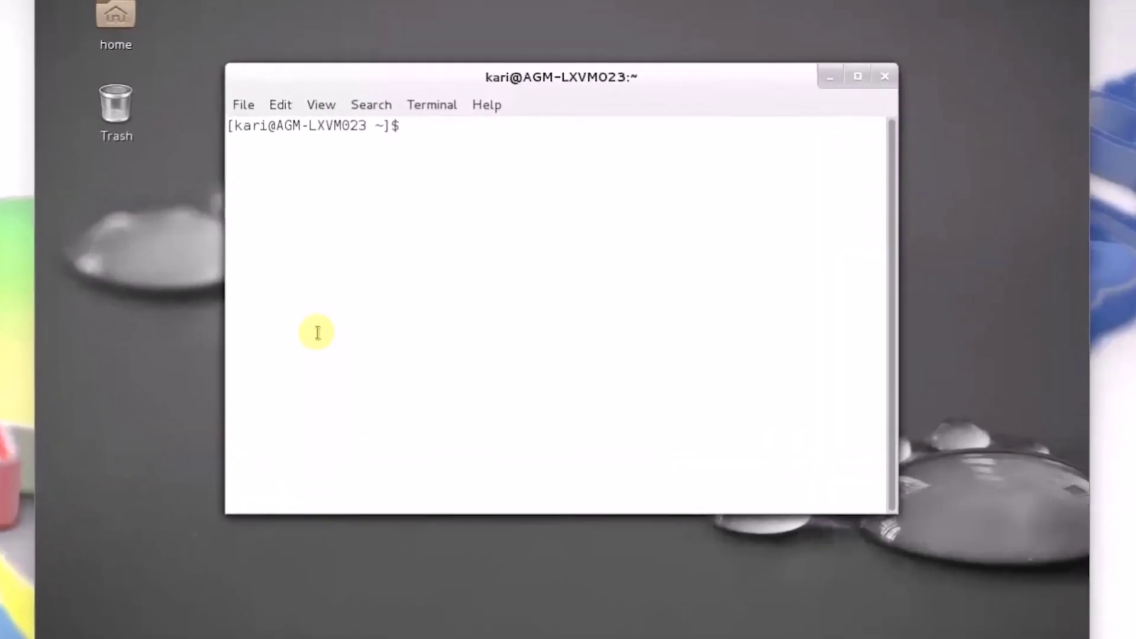
Begin an xfreerdp command with the option -g 800x600 and the option -u followed by the account's user name
{"action": "type", "text": "xfreerdp"}
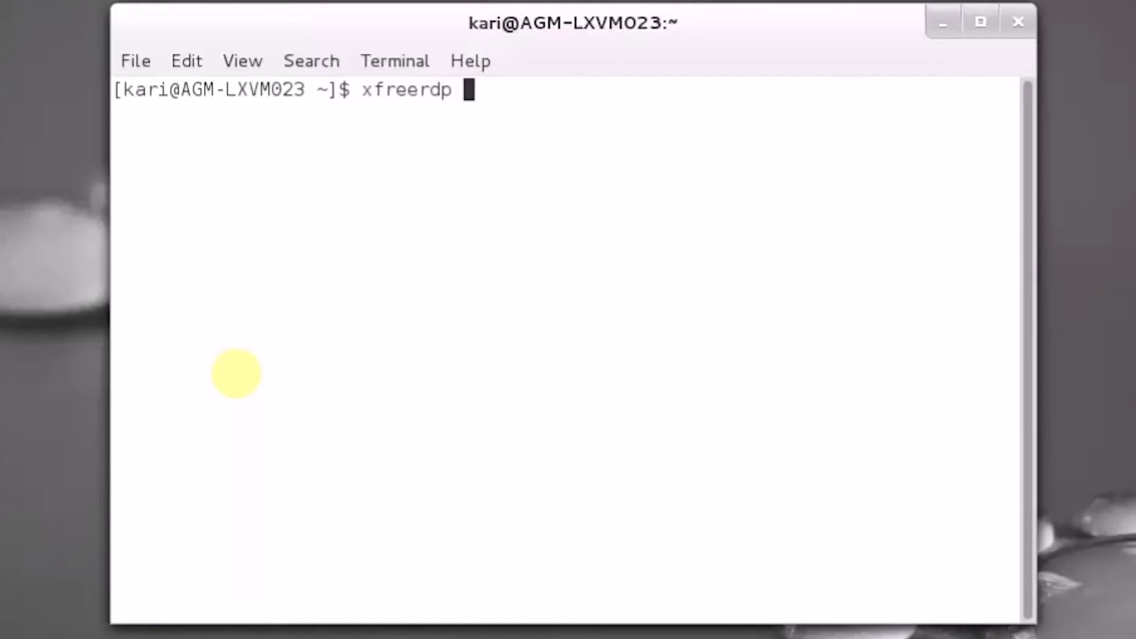
{"action": "type", "text": "-g "}
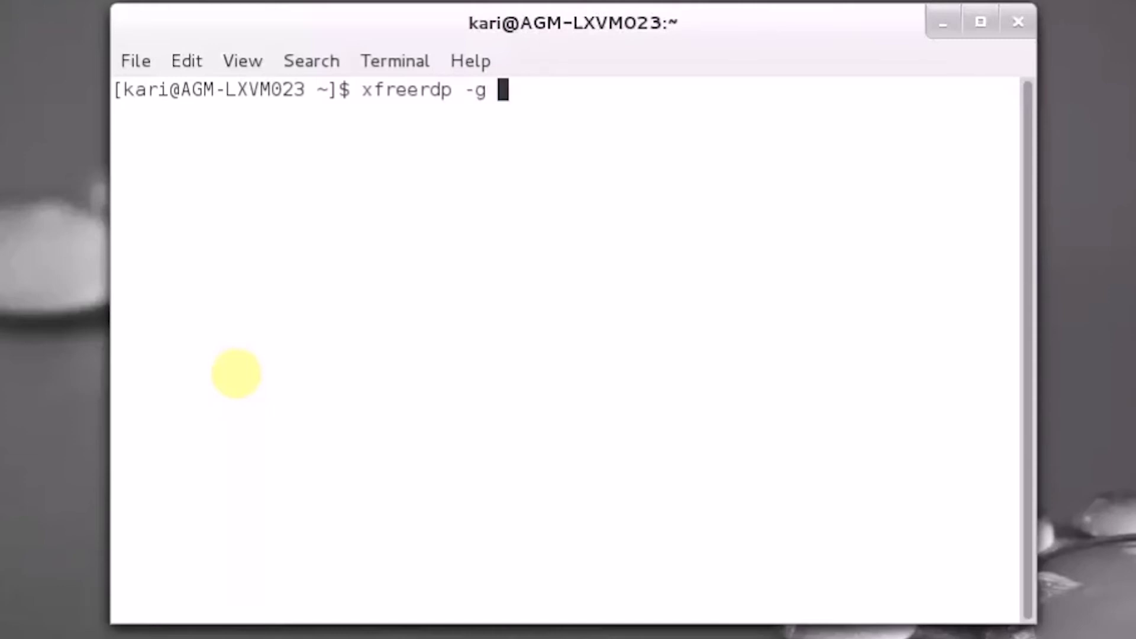
{"action": "type", "text": "800x"}
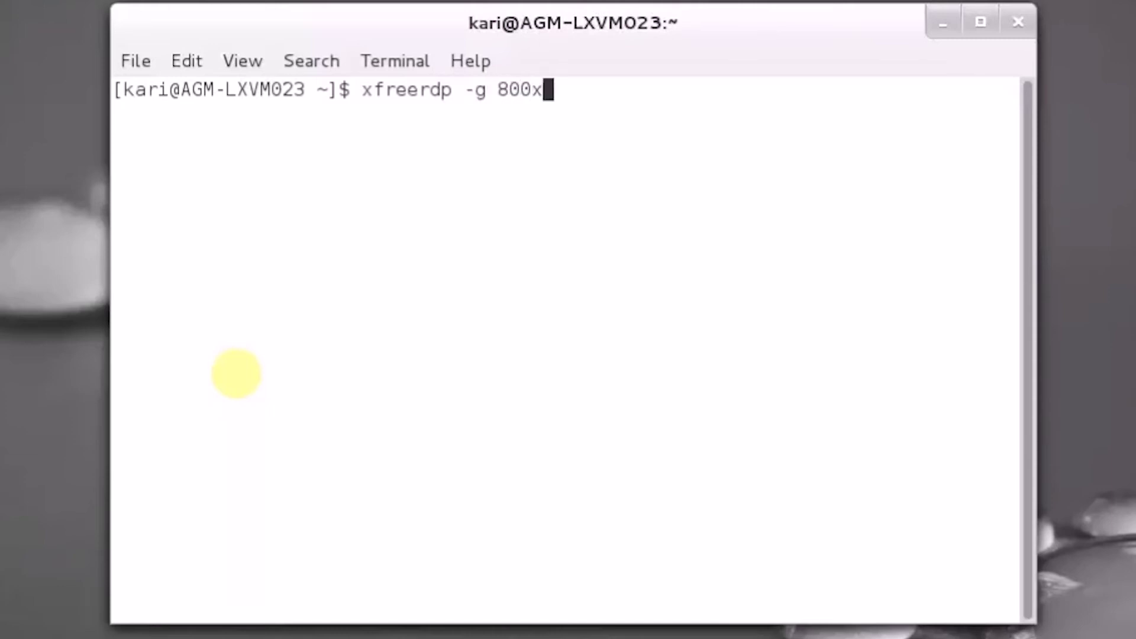
{"action": "type", "text": "600"}
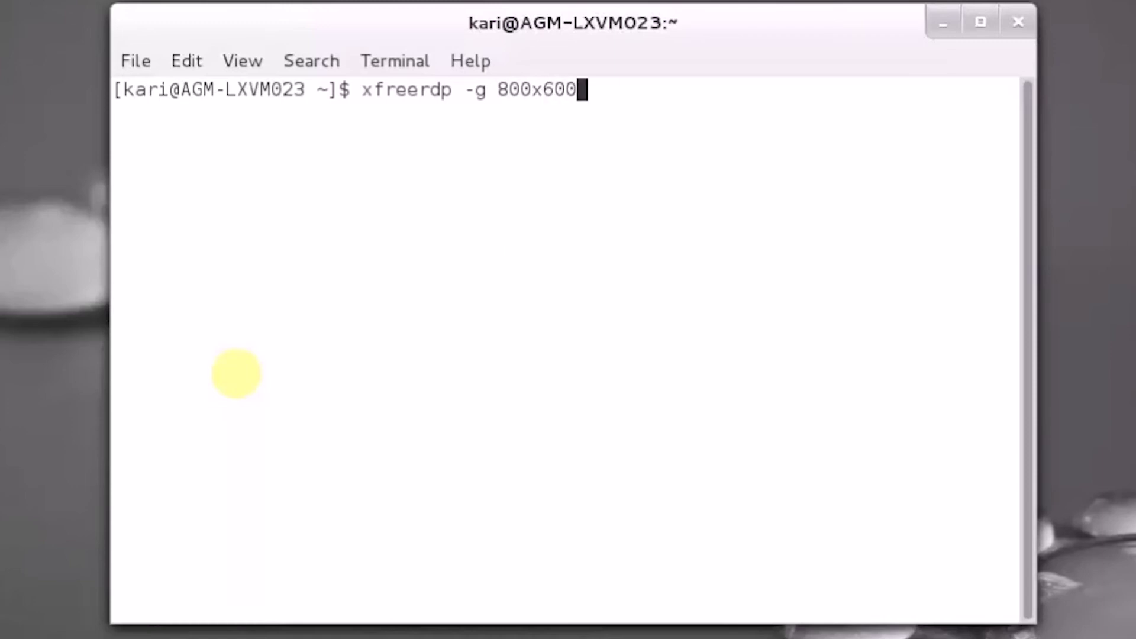
{"action": "type", "text": " -u Kari"}
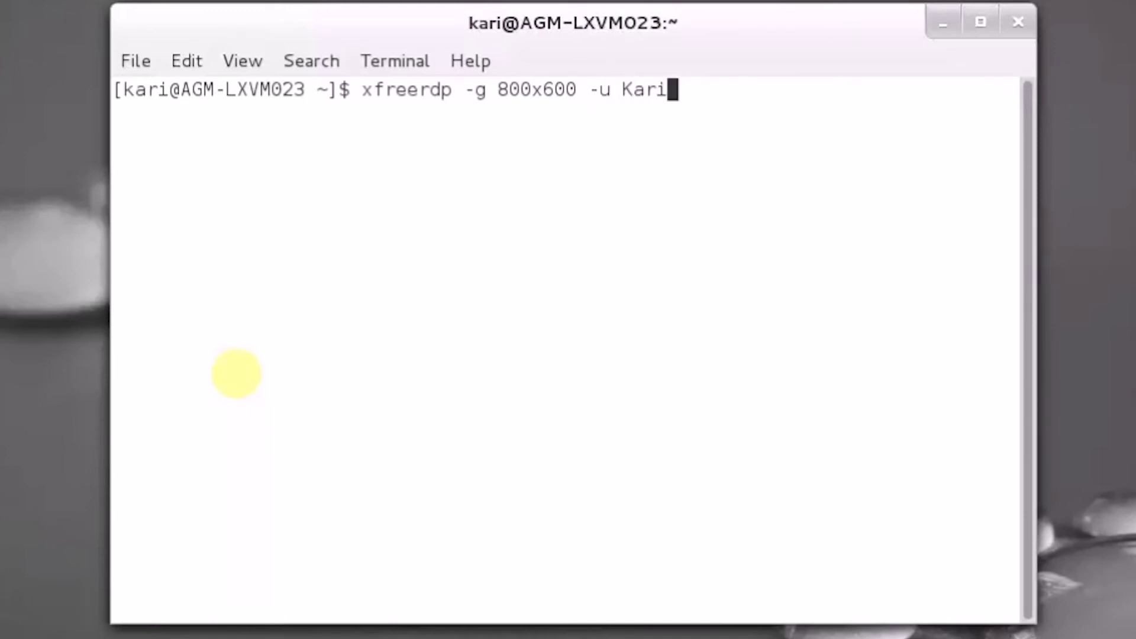
{"action": "type", "text": "AGM-W10DESK02"}
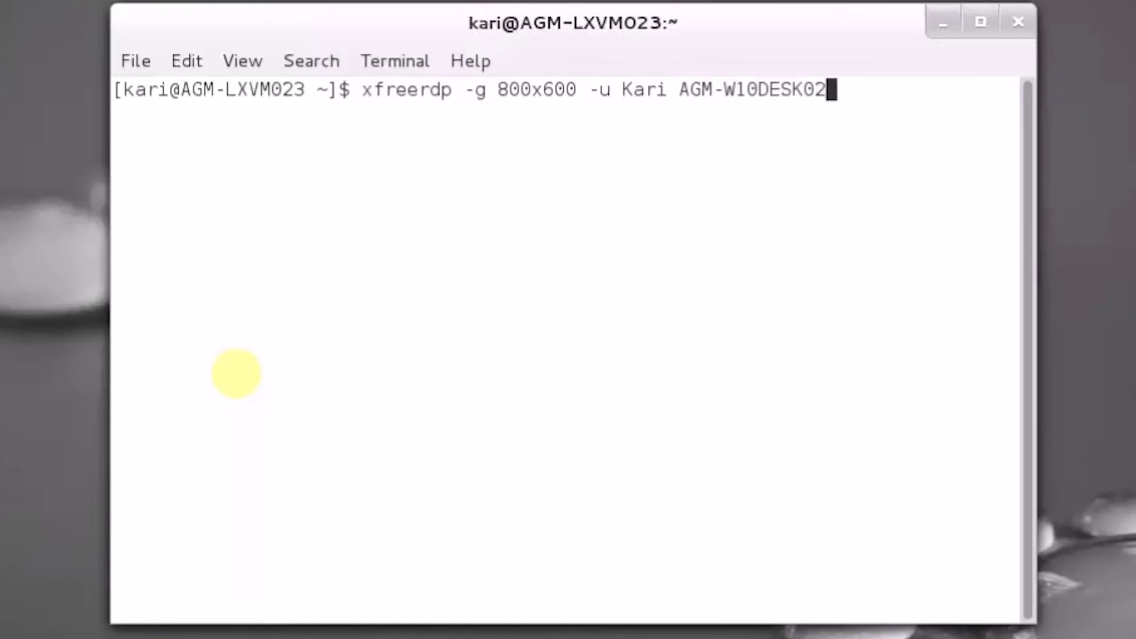
{"action": "key", "text": "BackSpace"}
{"action": "key", "text": "BackSpace"}
{"action": "key", "text": "BackSpace"}
{"action": "key", "text": "BackSpace"}
{"action": "key", "text": "BackSpace"}
{"action": "key", "text": "BackSpace"}
{"action": "key", "text": "BackSpace"}
{"action": "key", "text": "BackSpace"}
{"action": "key", "text": "BackSpace"}
{"action": "key", "text": "BackSpace"}
{"action": "key", "text": "BackSpace"}
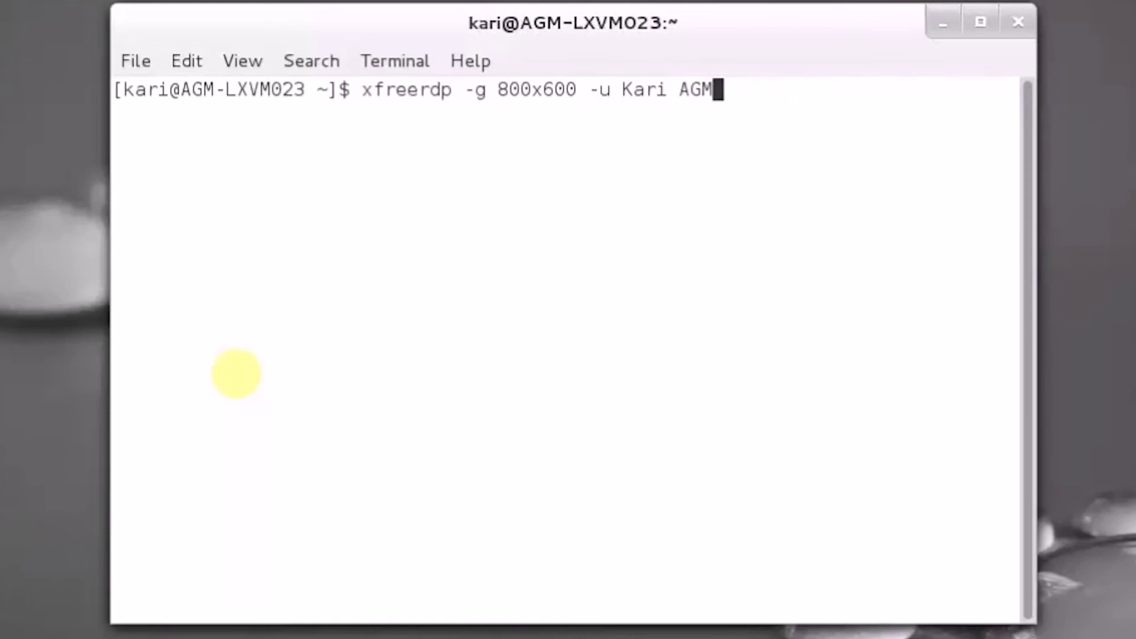
{"action": "key", "text": "BackSpace"}
{"action": "key", "text": "BackSpace"}
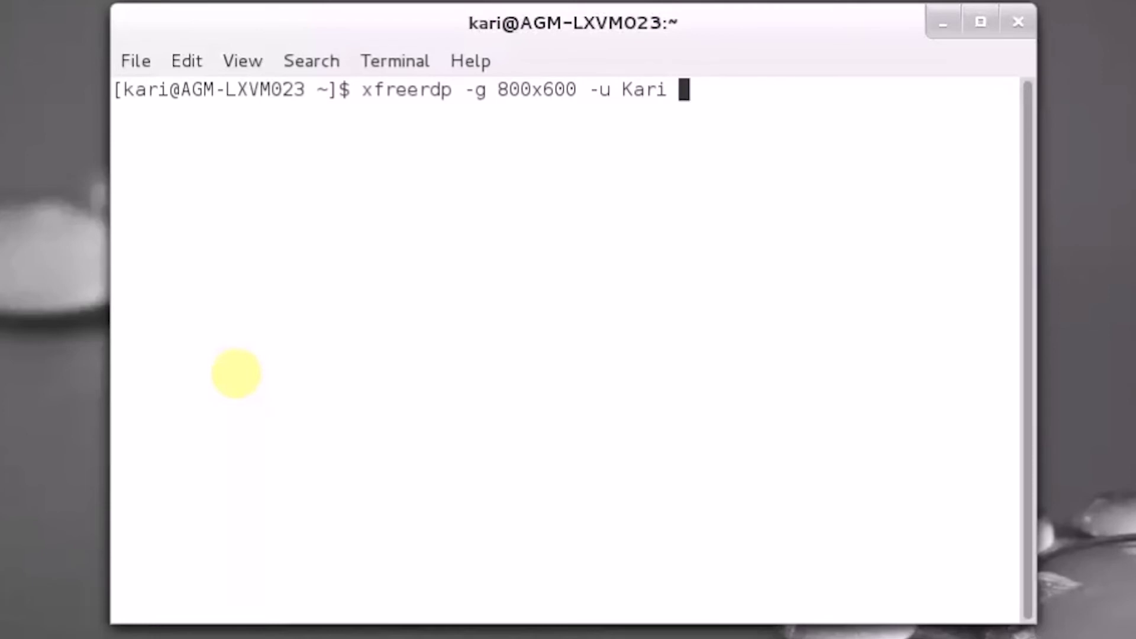
Complete the xfreerdp command with the address 192.168.2.222, run it, enter the account password and accept the certificate with Y
{"action": "type", "text": "192."}
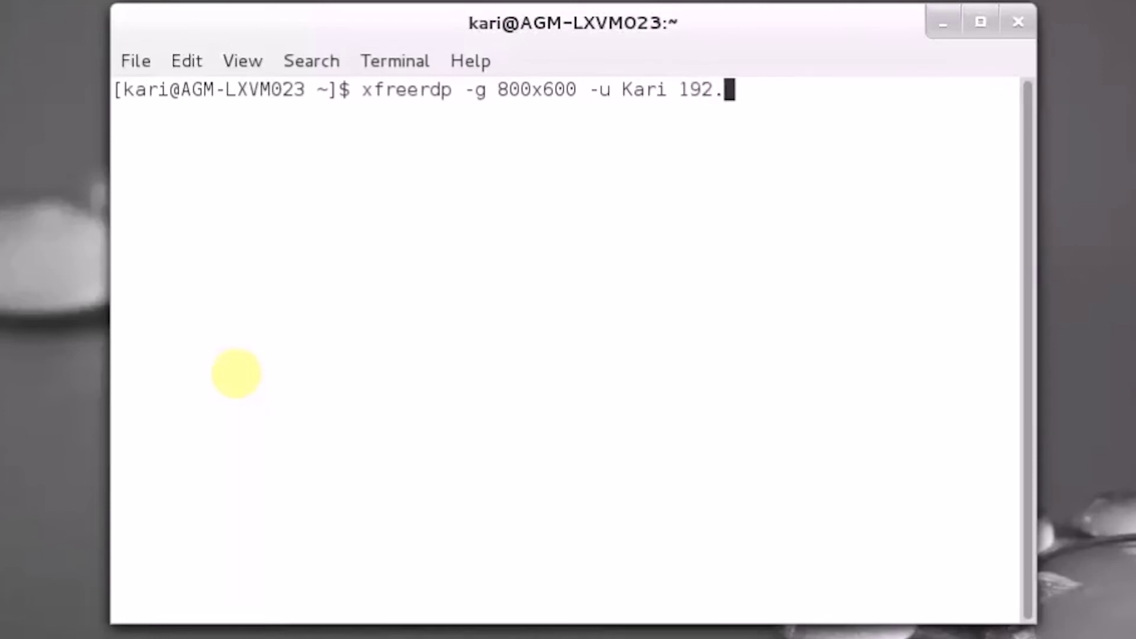
{"action": "type", "text": "168.2.222"}
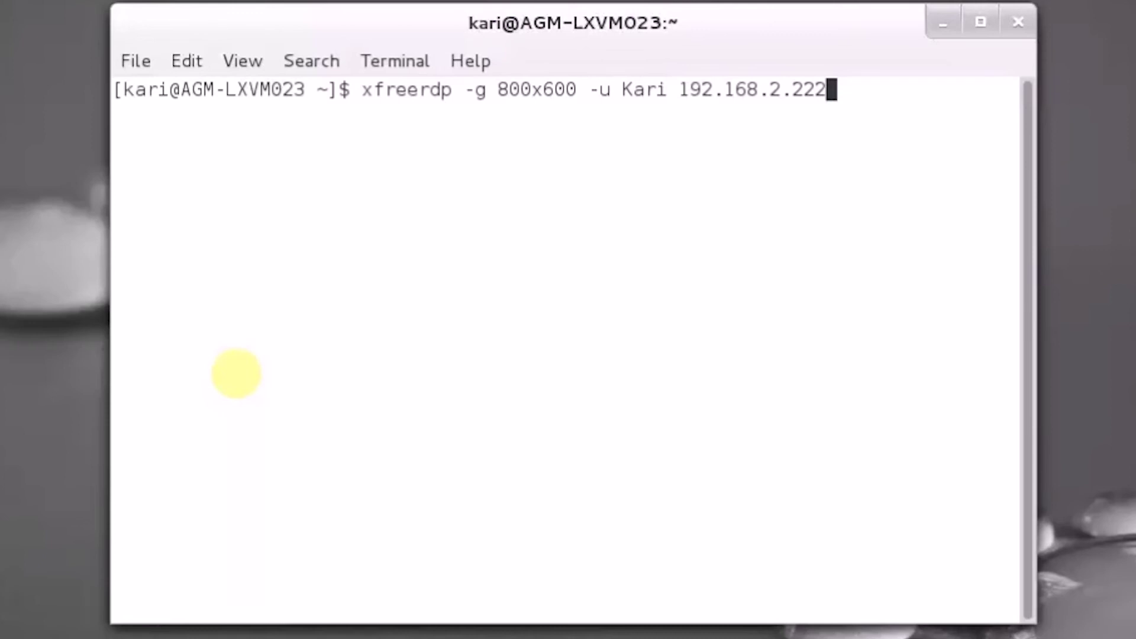
{"action": "key", "text": "Return"}
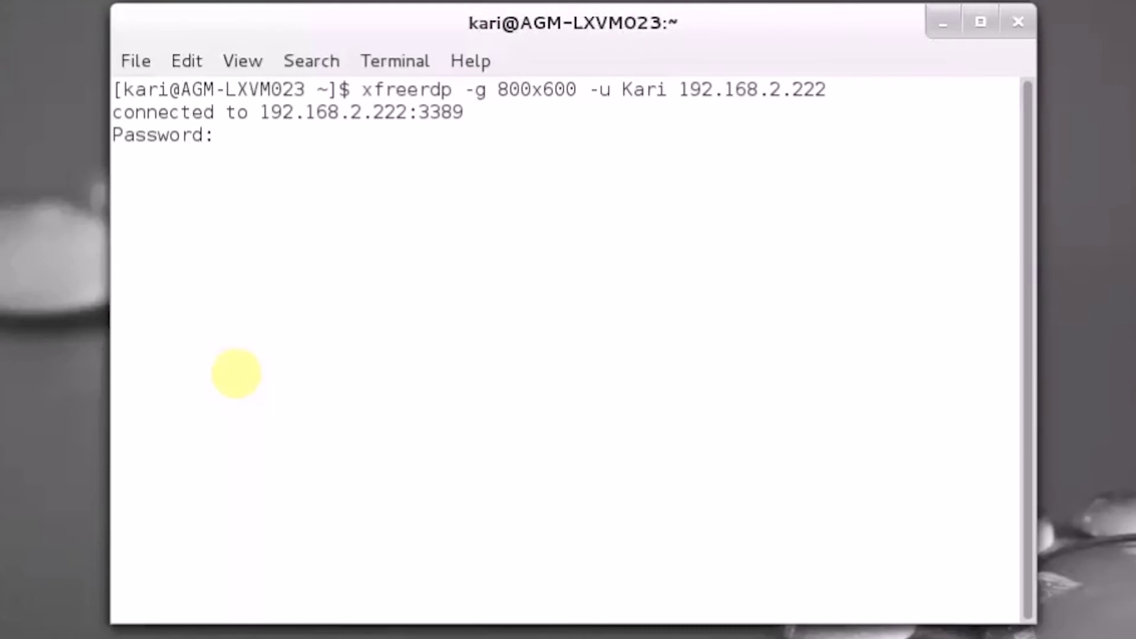
{"action": "key", "text": "Return"}
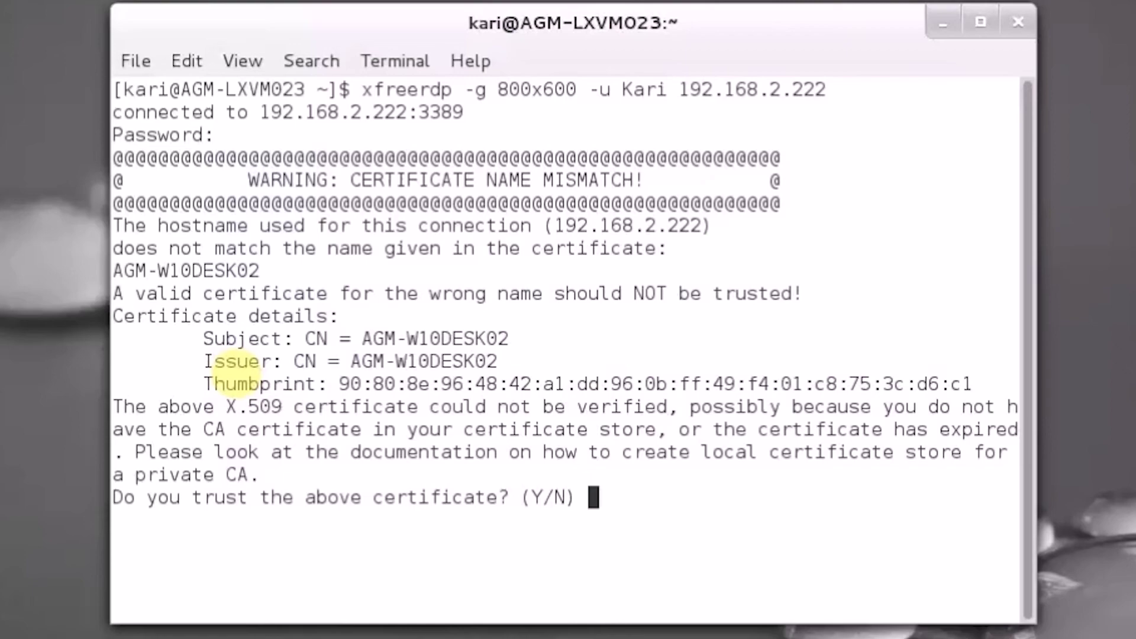
{"action": "type", "text": "Y"}
{"action": "key", "text": "Return"}
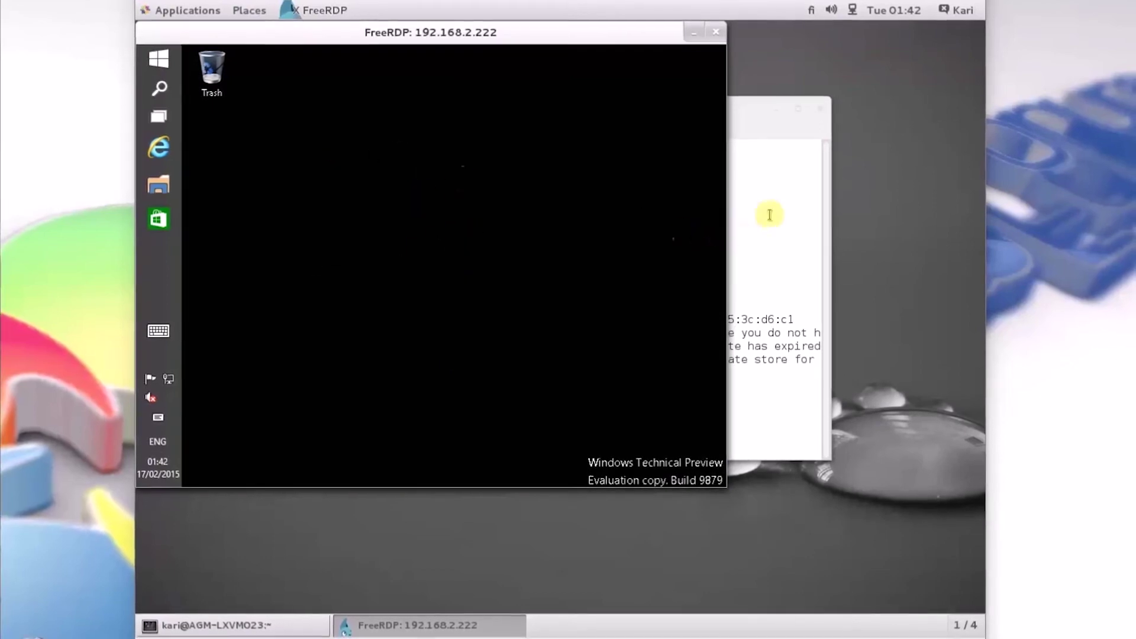
Highlight the 800x600 resolution in the terminal command, minimize the terminal and move the FreeRDP window toward the middle of the desktop
{"action": "left_click", "coordinate": [752, 215]}
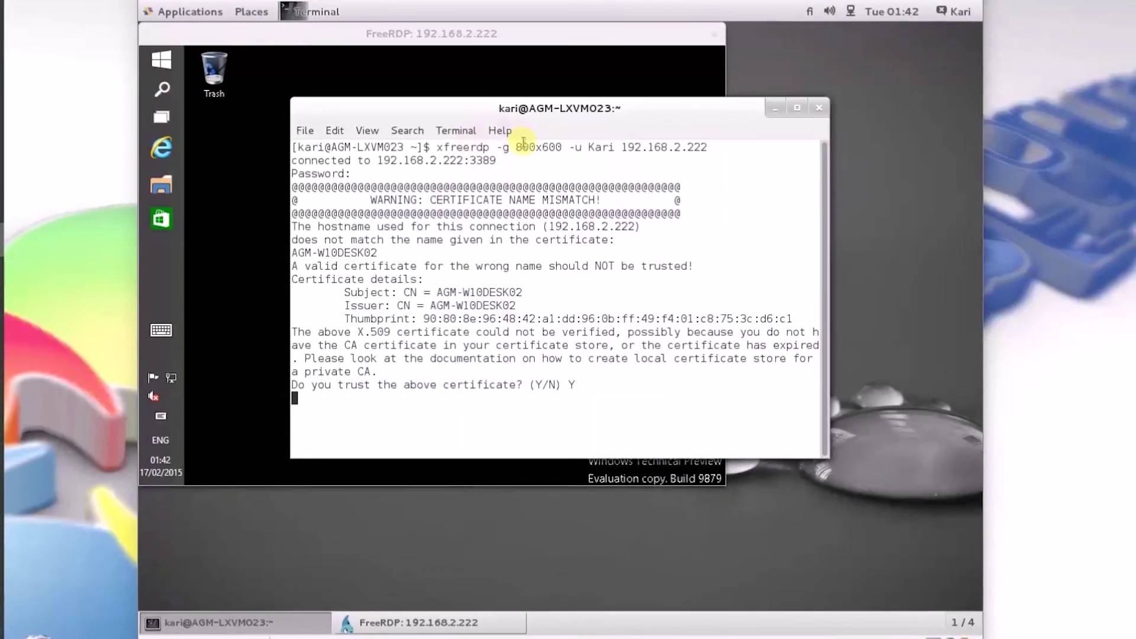
{"action": "left_click_drag", "start_coordinate": [510, 147], "coordinate": [561, 148]}
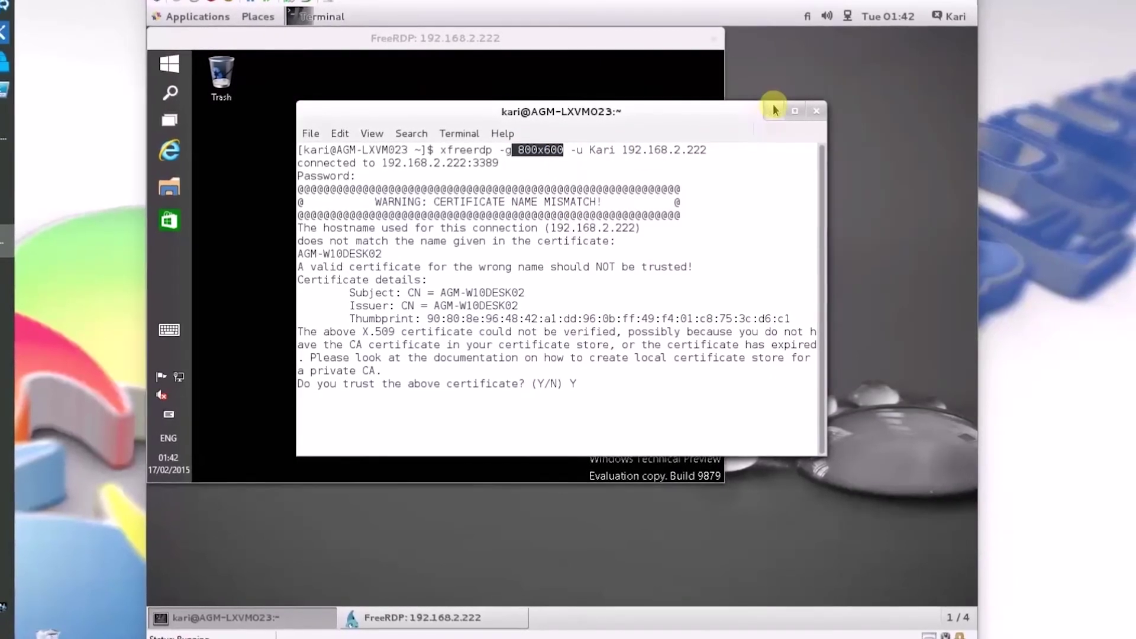
{"action": "left_click", "coordinate": [773, 110]}
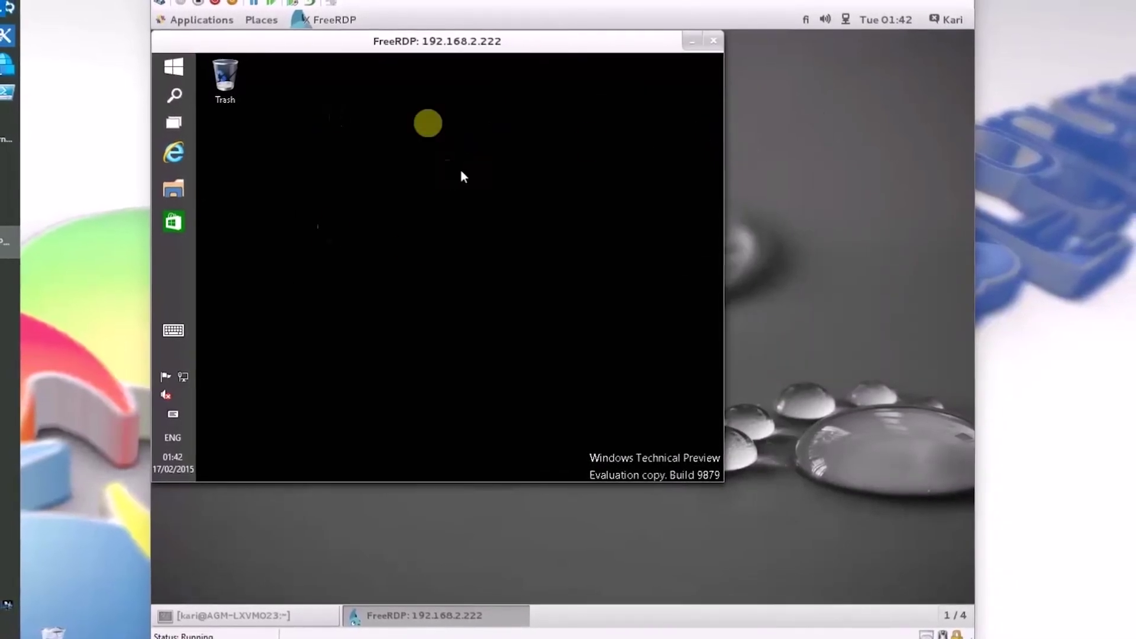
{"action": "left_click_drag", "start_coordinate": [458, 41], "coordinate": [615, 93]}
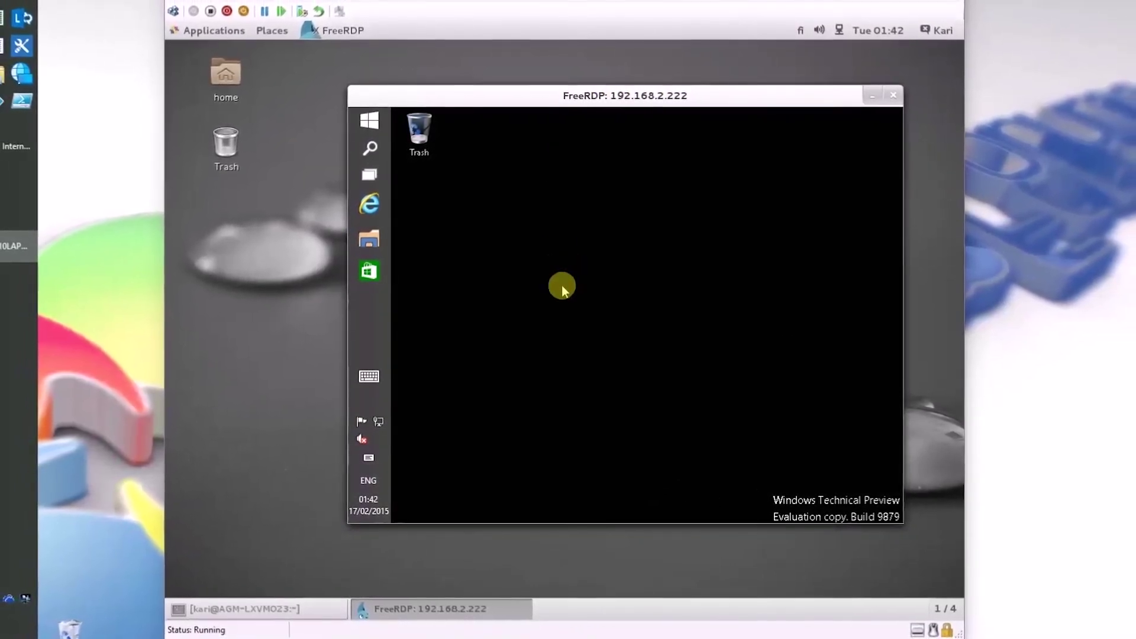
Test the remote Windows session by opening the Start menu and viewing the Windows 10 Forums in Internet Explorer, and close the FreeRDP window
{"action": "left_click", "coordinate": [369, 122]}
{"action": "left_click", "coordinate": [798, 266]}
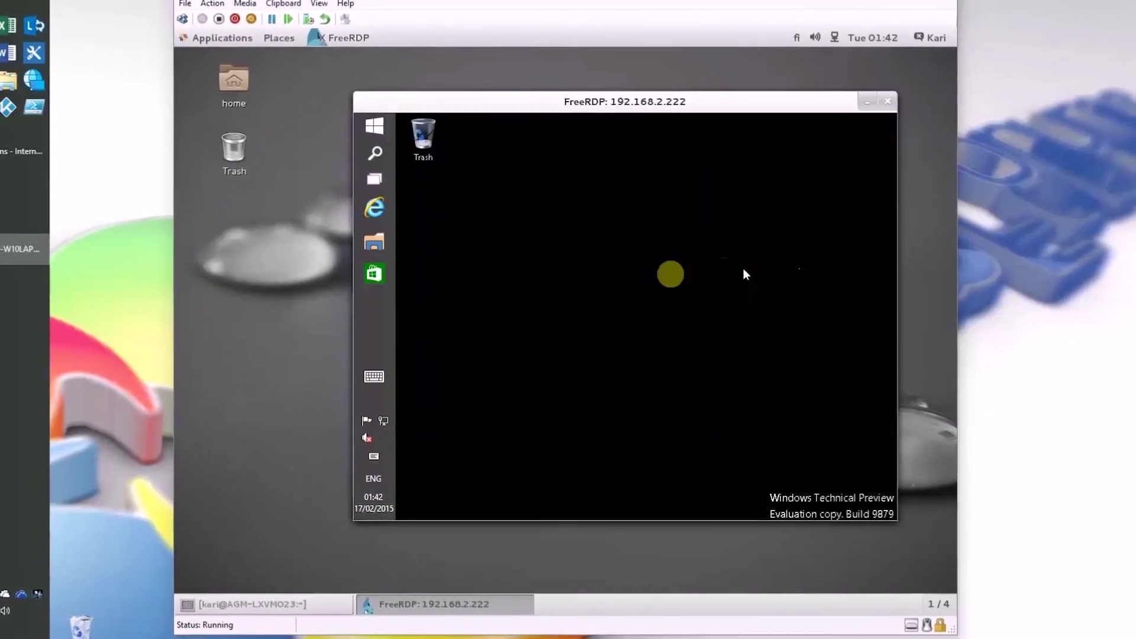
{"action": "left_click", "coordinate": [374, 207]}
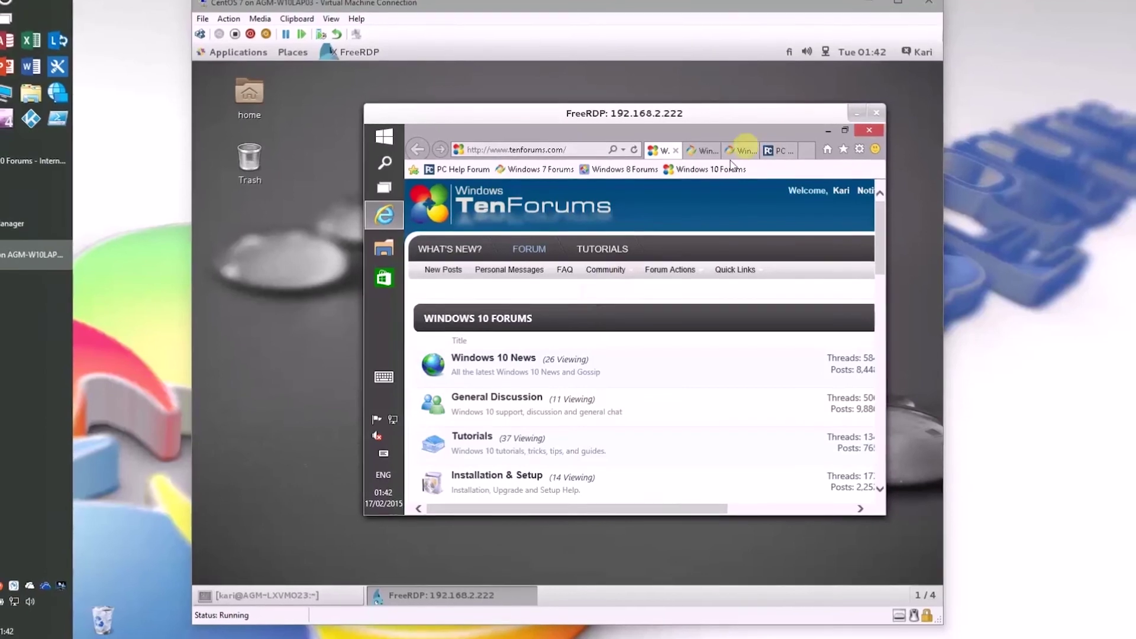
{"action": "left_click_drag", "start_coordinate": [753, 111], "coordinate": [693, 95]}
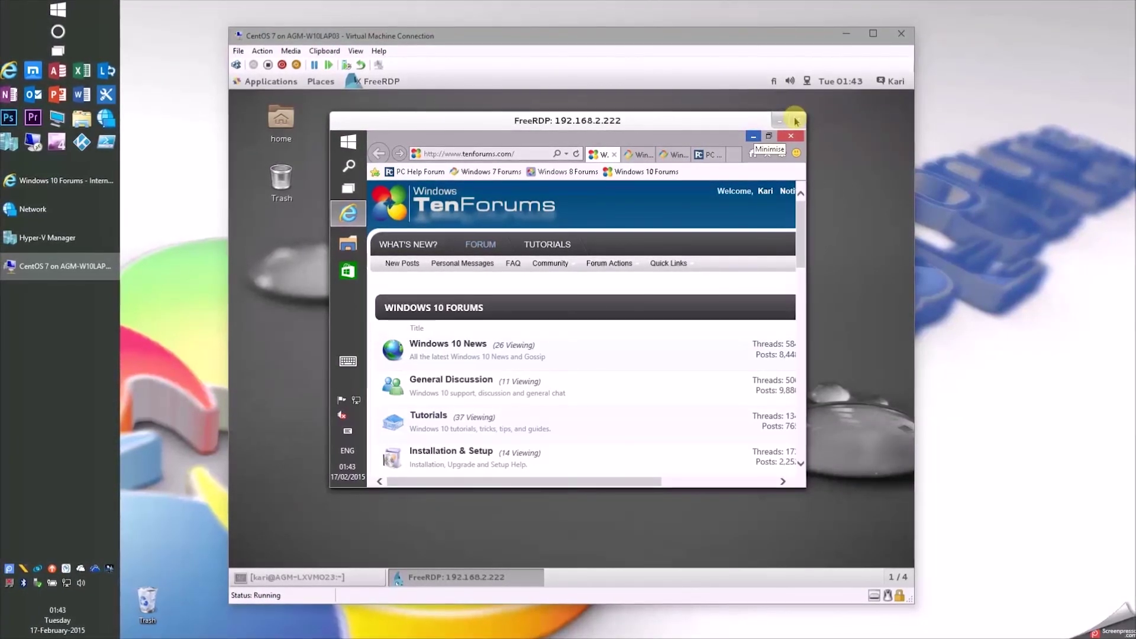
{"action": "left_click", "coordinate": [796, 121]}
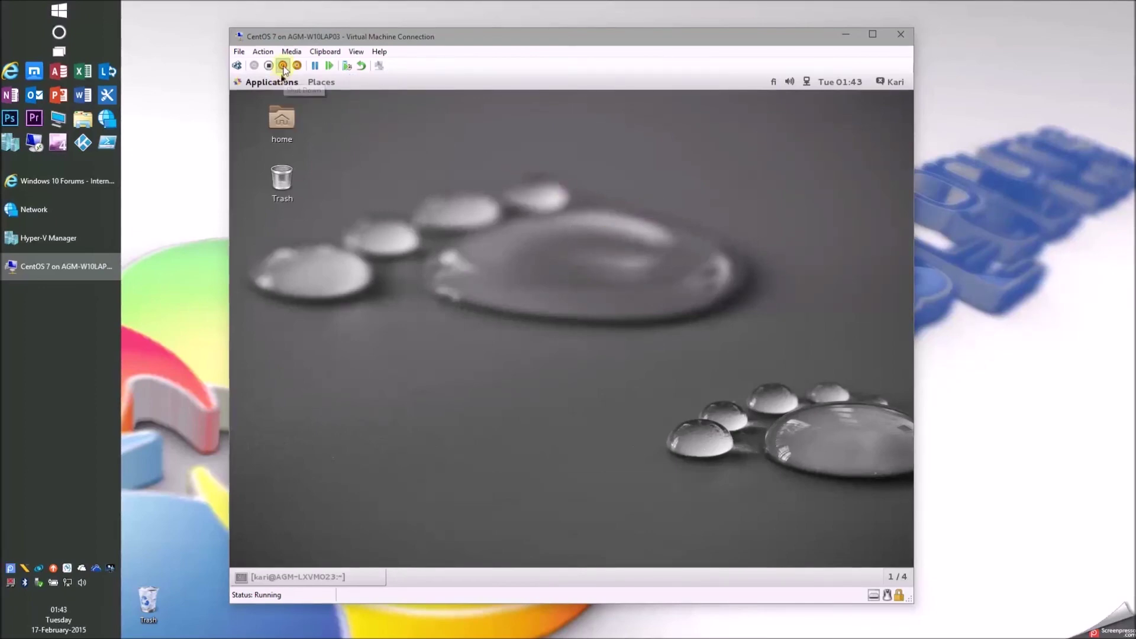
Shut down the CentOS 7 virtual machine and close its Virtual Machine Connection window
{"action": "left_click", "coordinate": [283, 66]}
{"action": "left_click", "coordinate": [582, 330]}
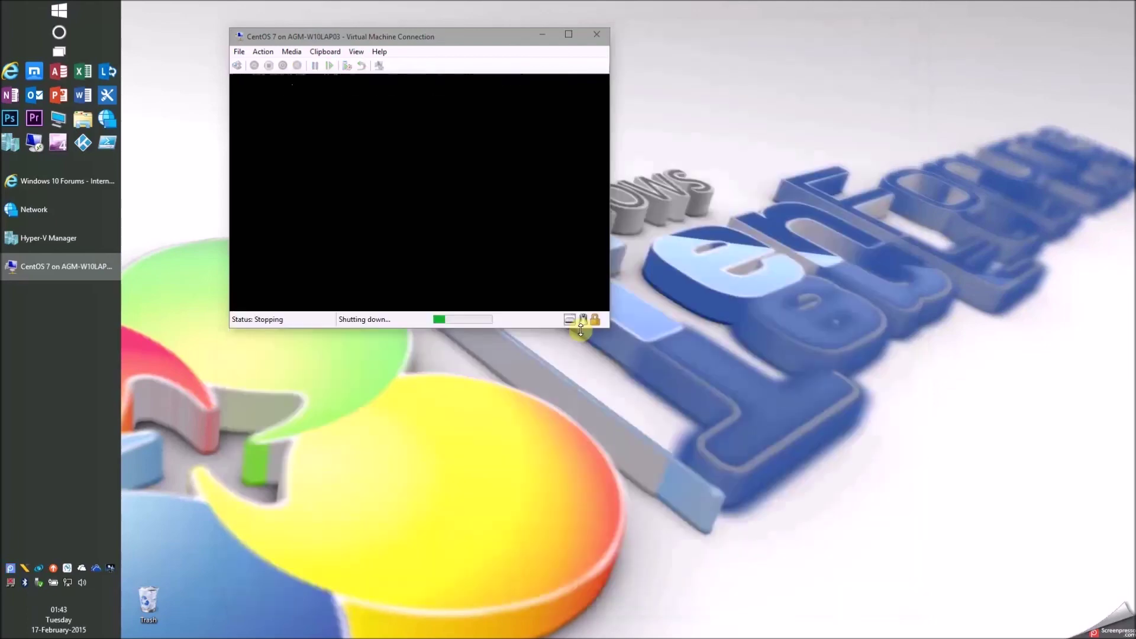
{"action": "left_click", "coordinate": [593, 36]}
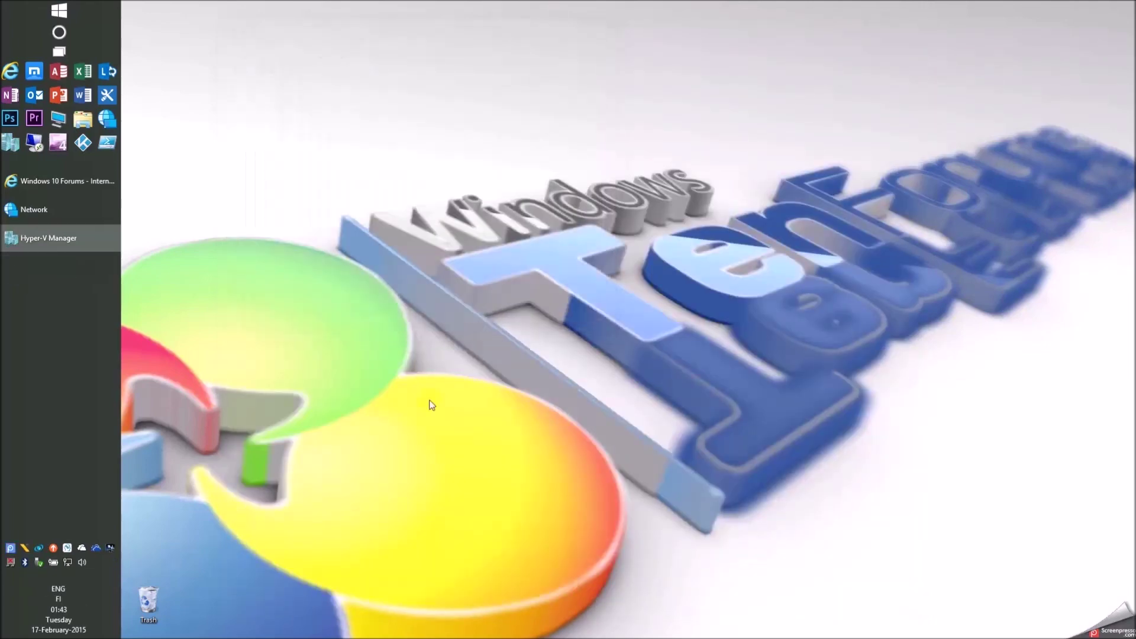